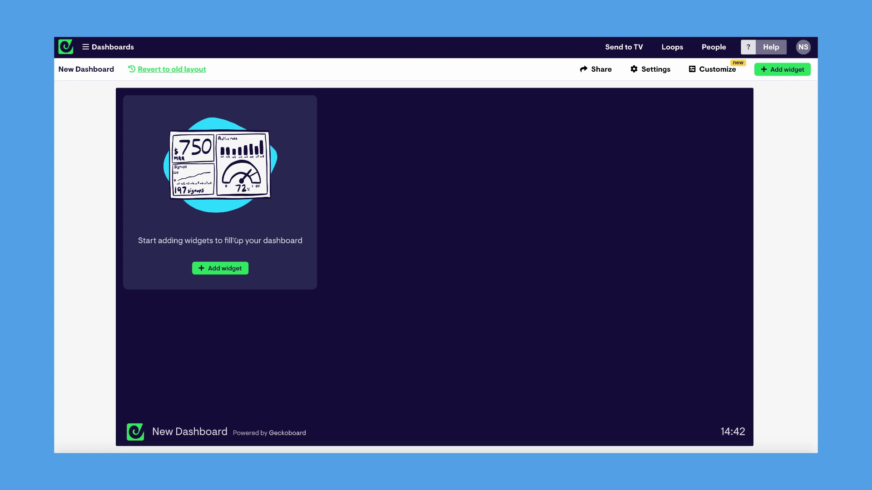
- Start a widget on the empty dashboard, pick Zendesk Support, and browse its ready-made widgets
{"action": "left_click", "coordinate": [224, 272]}
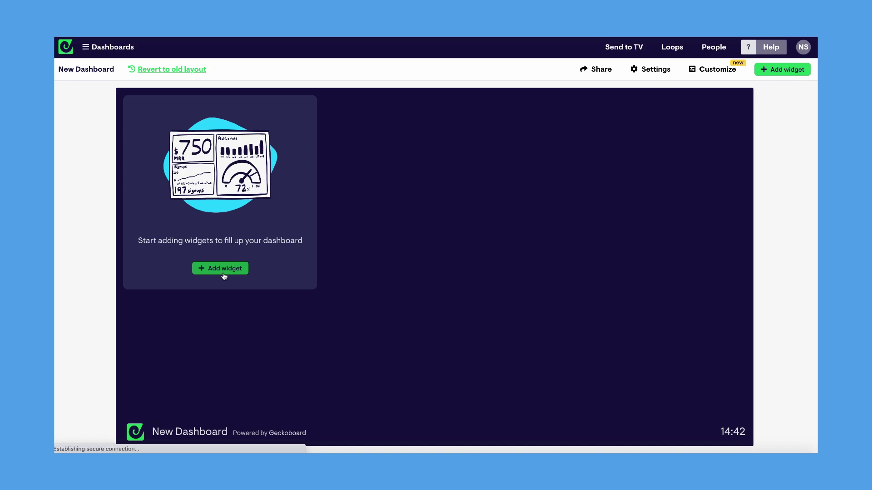
{"action": "scroll", "coordinate": [224, 276], "scroll_direction": "down", "scroll_amount": 7}
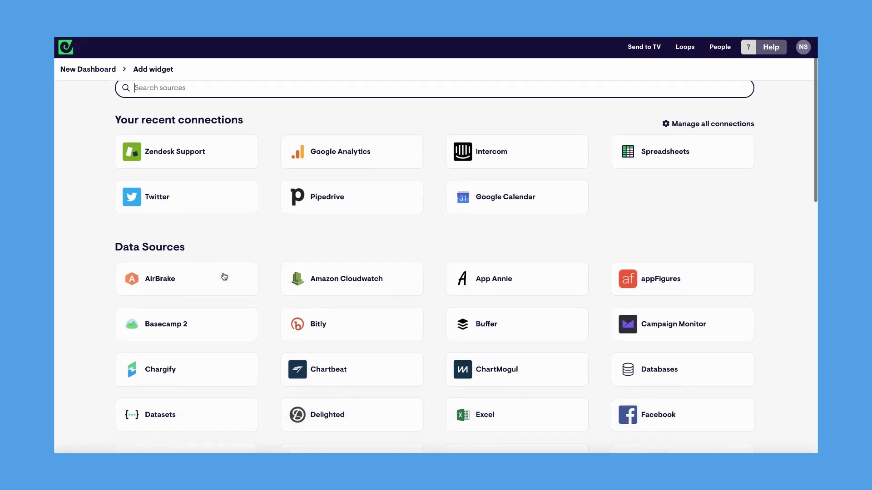
{"action": "scroll", "coordinate": [224, 276], "scroll_direction": "down", "scroll_amount": 8}
{"action": "scroll", "coordinate": [224, 276], "scroll_direction": "down", "scroll_amount": 2}
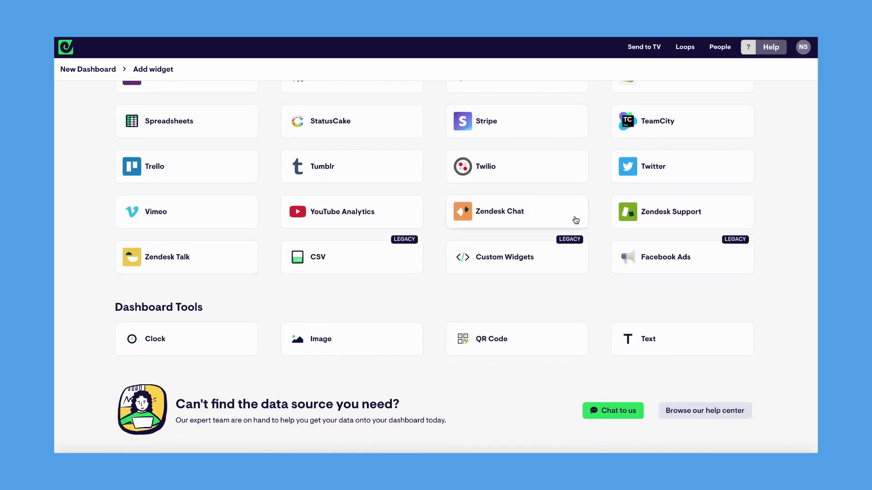
{"action": "left_click", "coordinate": [638, 226]}
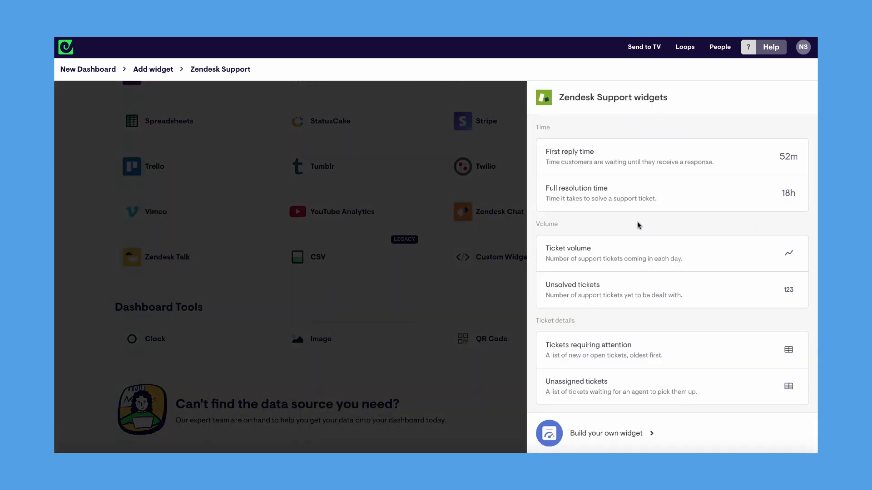
{"action": "scroll", "coordinate": [639, 225], "scroll_direction": "down", "scroll_amount": 3}
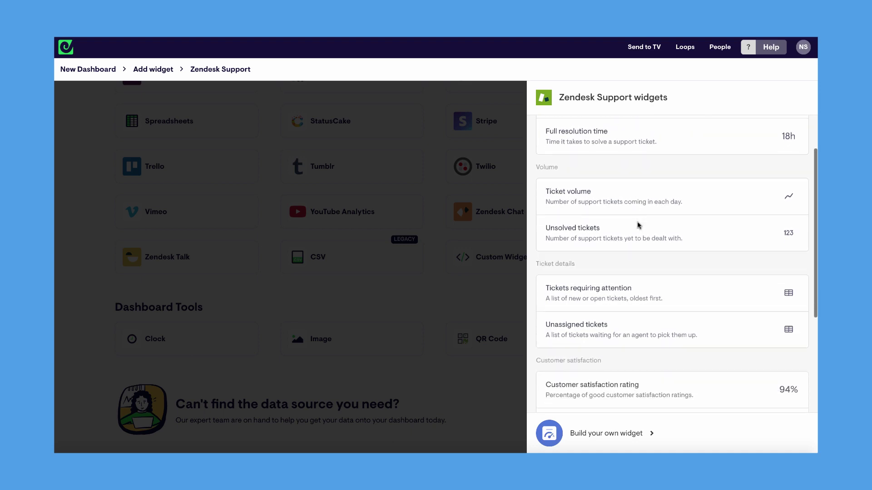
{"action": "scroll", "coordinate": [638, 226], "scroll_direction": "down", "scroll_amount": 3}
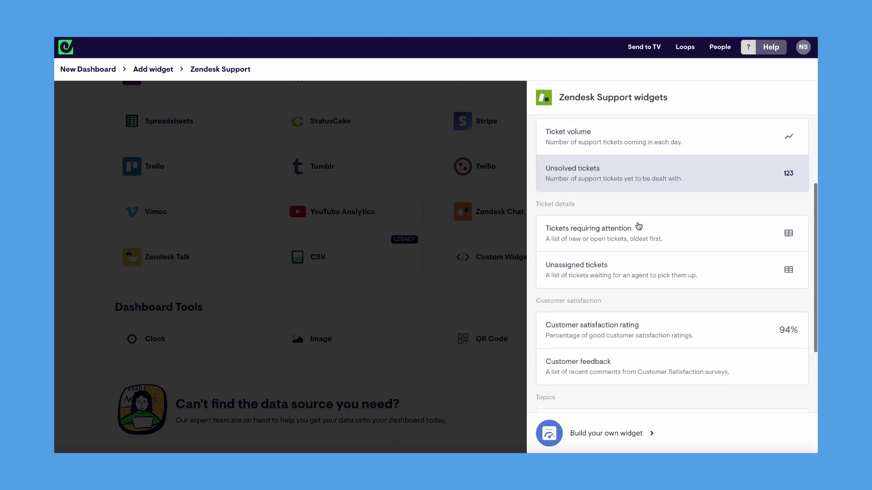
{"action": "scroll", "coordinate": [638, 225], "scroll_direction": "down", "scroll_amount": 4}
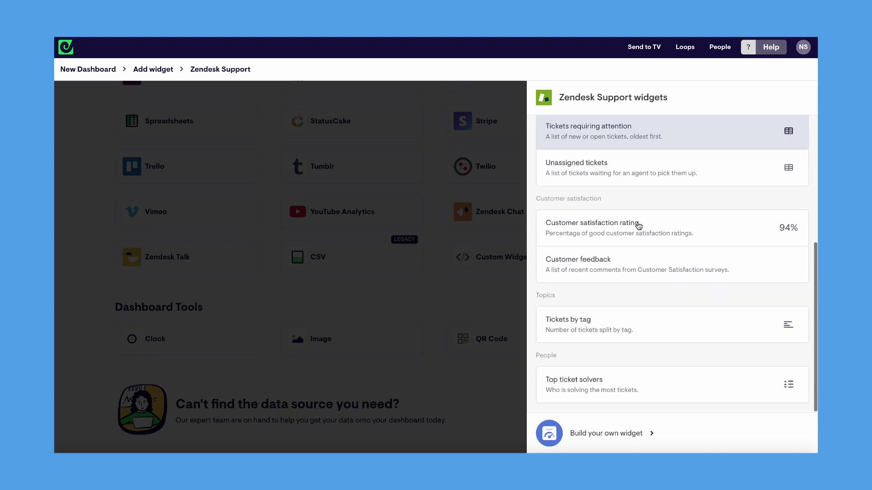
{"action": "scroll", "coordinate": [638, 225], "scroll_direction": "up", "scroll_amount": 9}
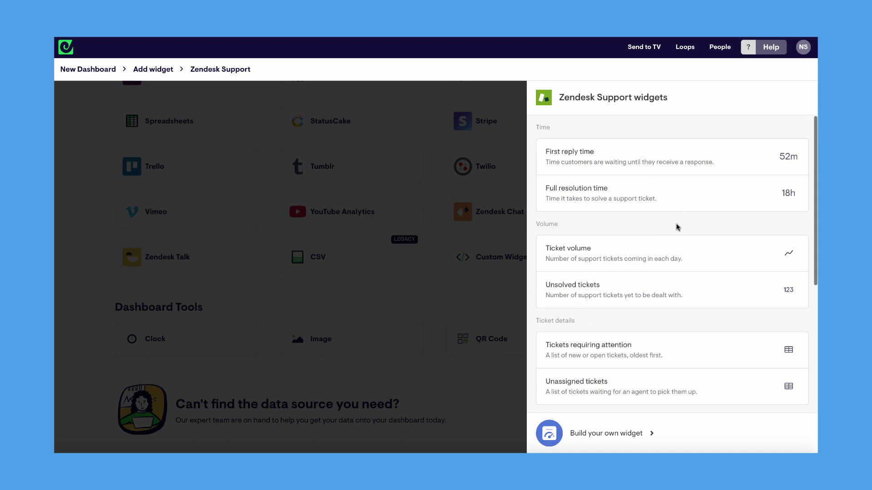
- Add First reply time and connect Zendesk using the company subdomain
{"action": "left_click", "coordinate": [641, 159]}
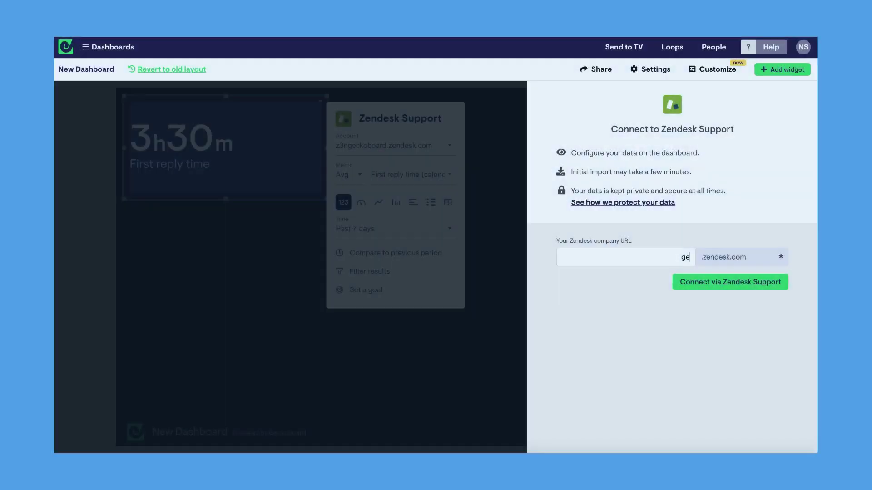
{"action": "type", "text": "ckoboard"}
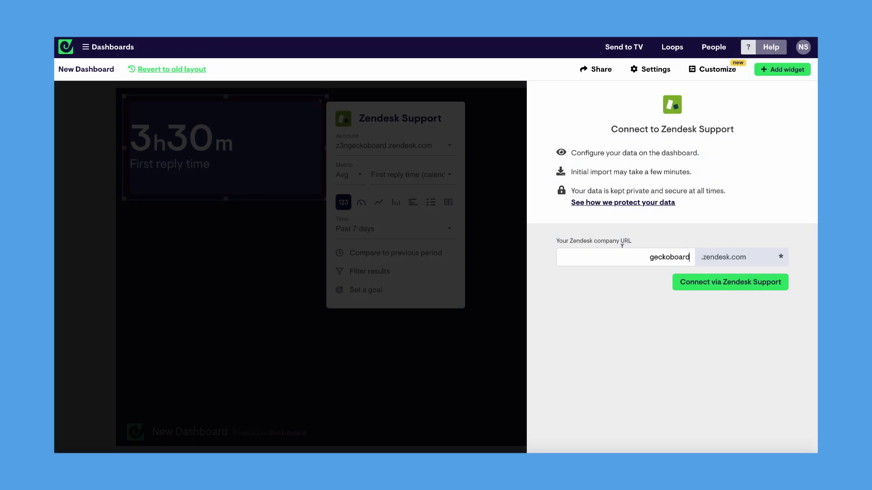
{"action": "left_click", "coordinate": [698, 285]}
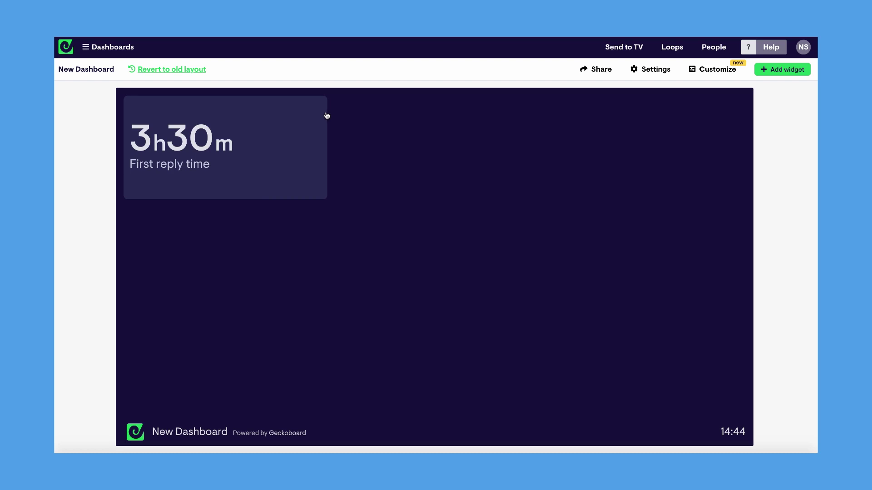
- Edit First reply time, trying gauge, line and bar before keeping the Number view
{"action": "left_click", "coordinate": [316, 108]}
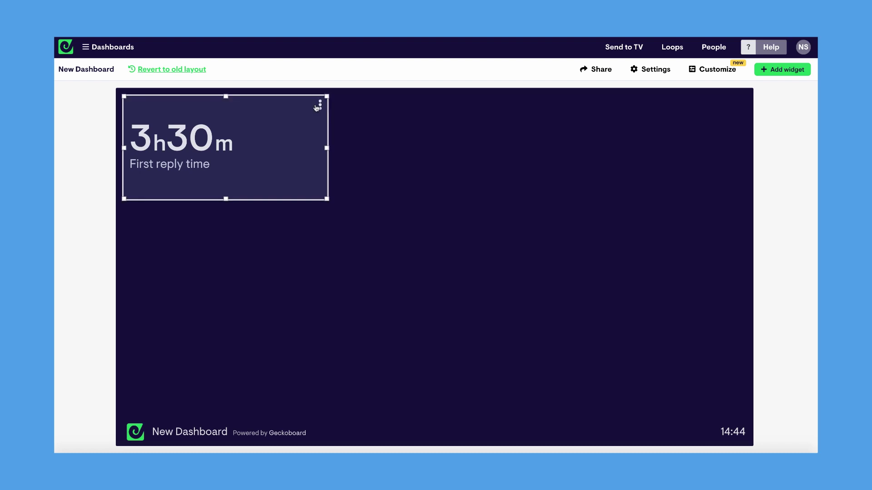
{"action": "left_click", "coordinate": [317, 106]}
{"action": "left_click", "coordinate": [330, 115]}
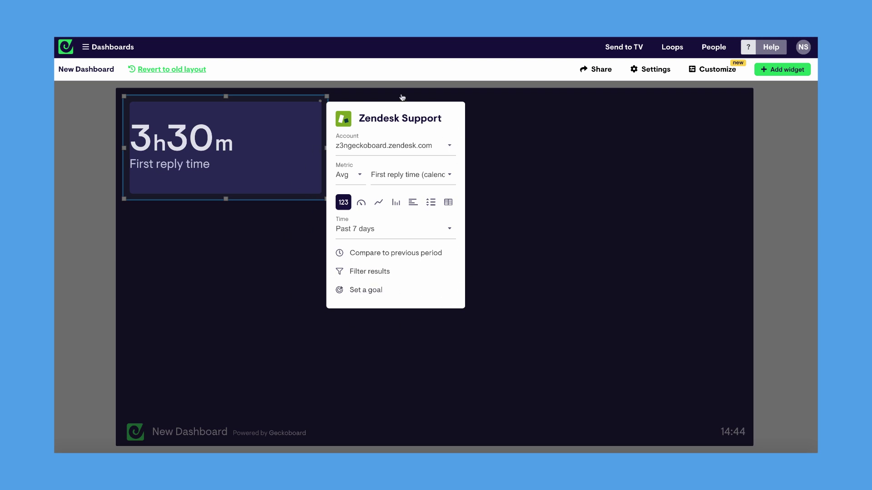
{"action": "left_click", "coordinate": [362, 203]}
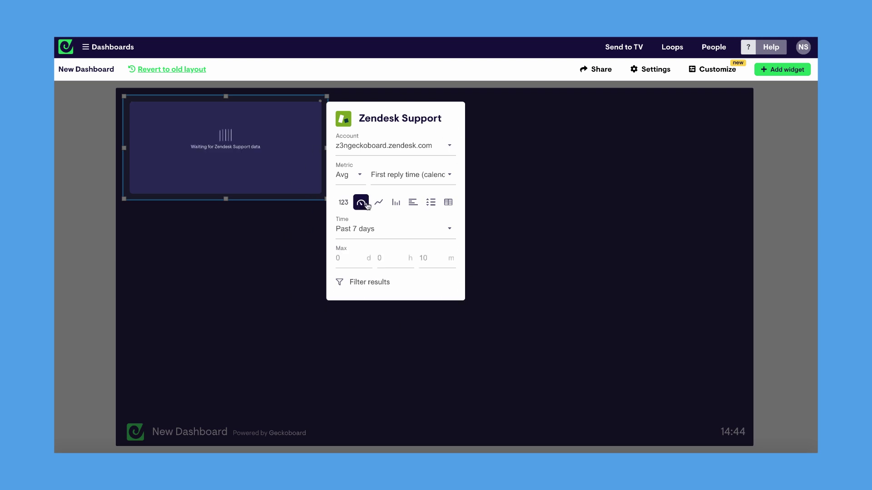
{"action": "left_click", "coordinate": [379, 203]}
{"action": "left_click", "coordinate": [395, 203]}
{"action": "left_click", "coordinate": [343, 202]}
- Keep the Past 7 days period and enable Compare to previous period
{"action": "left_click", "coordinate": [369, 229]}
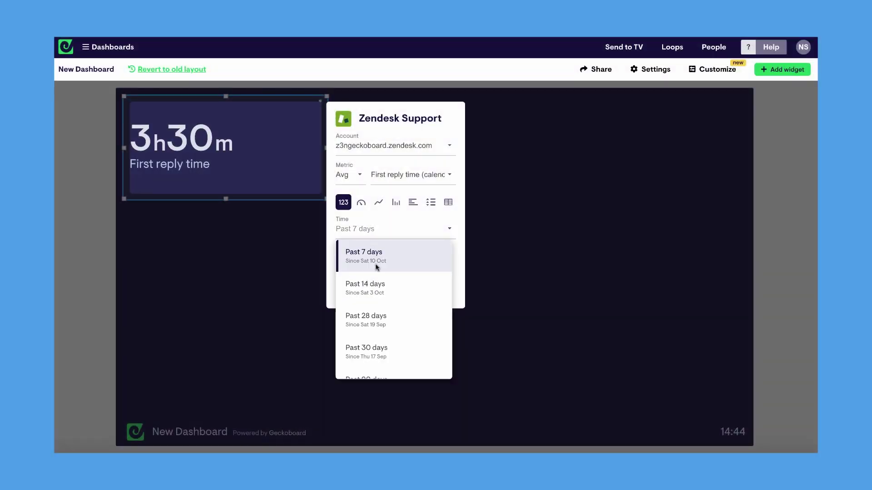
{"action": "scroll", "coordinate": [376, 268], "scroll_direction": "down", "scroll_amount": 1}
{"action": "scroll", "coordinate": [376, 268], "scroll_direction": "down", "scroll_amount": 4}
{"action": "scroll", "coordinate": [376, 268], "scroll_direction": "up", "scroll_amount": 5}
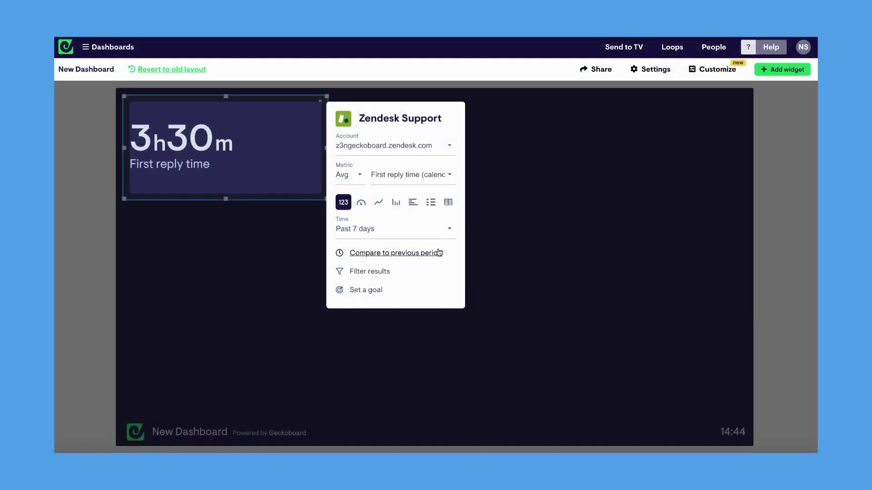
{"action": "left_click", "coordinate": [436, 251]}
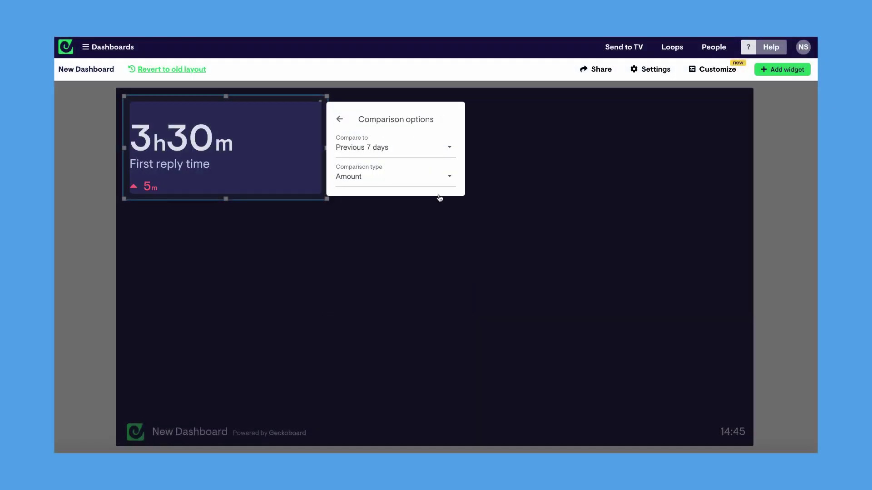
{"action": "left_click", "coordinate": [339, 119]}
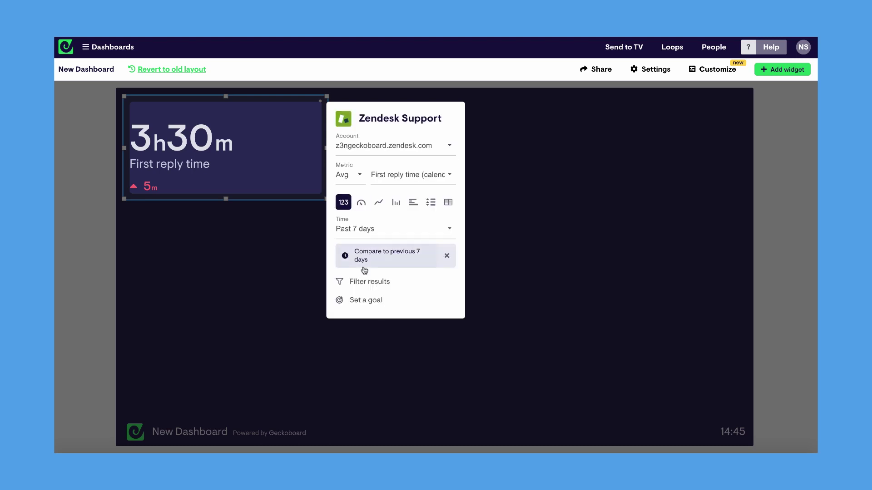
- Start an assignee filter, then cancel it without adding one
{"action": "left_click", "coordinate": [368, 283]}
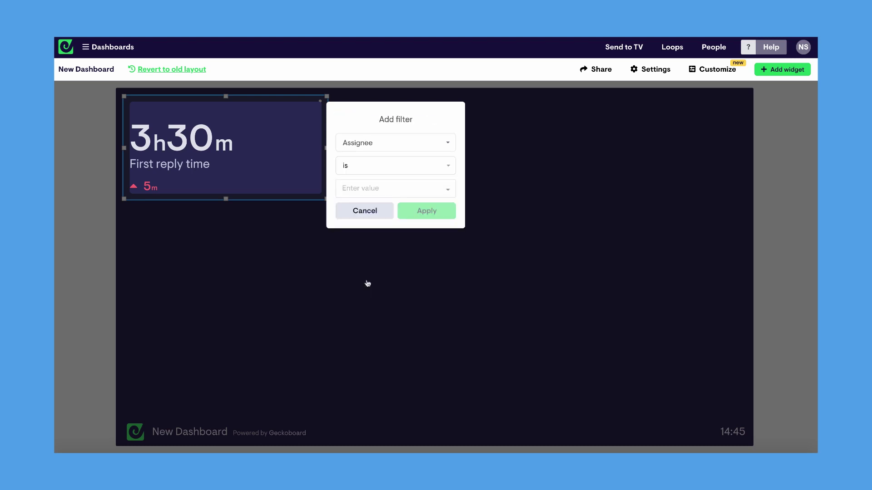
{"action": "left_click", "coordinate": [405, 193]}
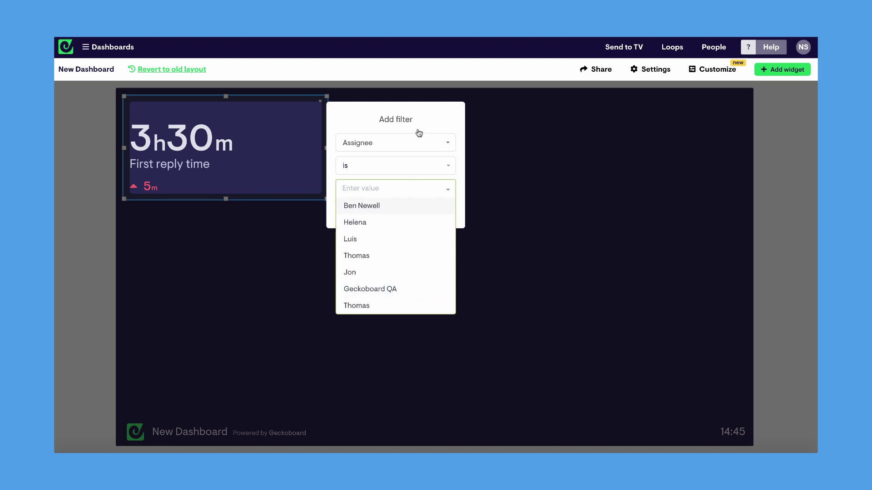
{"action": "left_click", "coordinate": [441, 133]}
{"action": "left_click", "coordinate": [376, 218]}
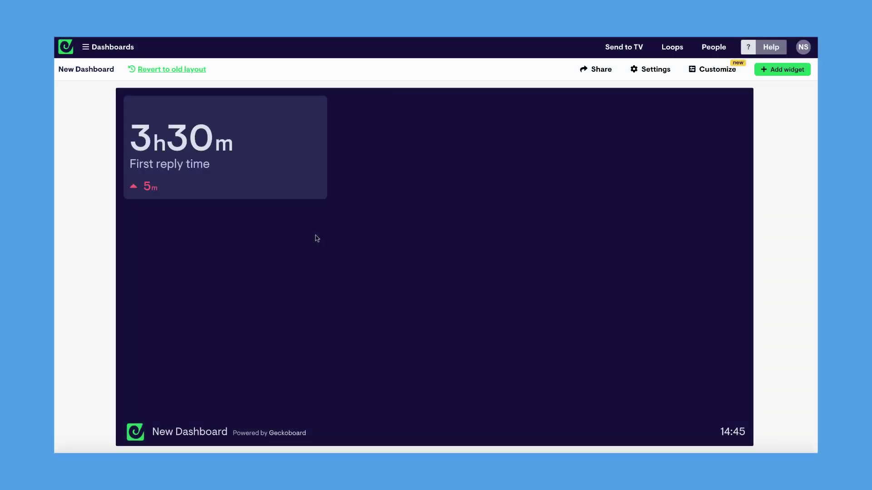
- Enlarge First reply time and save status indicators: warning at 3 H, success at 2 H
{"action": "mouse_move", "coordinate": [278, 176]}
{"action": "left_mouse_down"}
{"action": "mouse_move", "coordinate": [442, 174]}
{"action": "mouse_move", "coordinate": [415, 208]}
{"action": "mouse_move", "coordinate": [386, 291]}
{"action": "mouse_move", "coordinate": [279, 182]}
{"action": "left_mouse_up"}
{"action": "left_click_drag", "start_coordinate": [329, 205], "coordinate": [295, 219]}
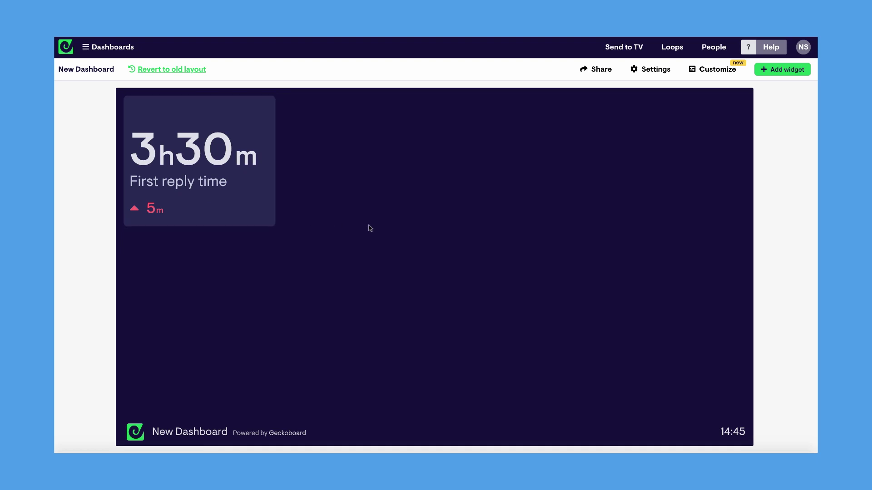
{"action": "left_click", "coordinate": [270, 109]}
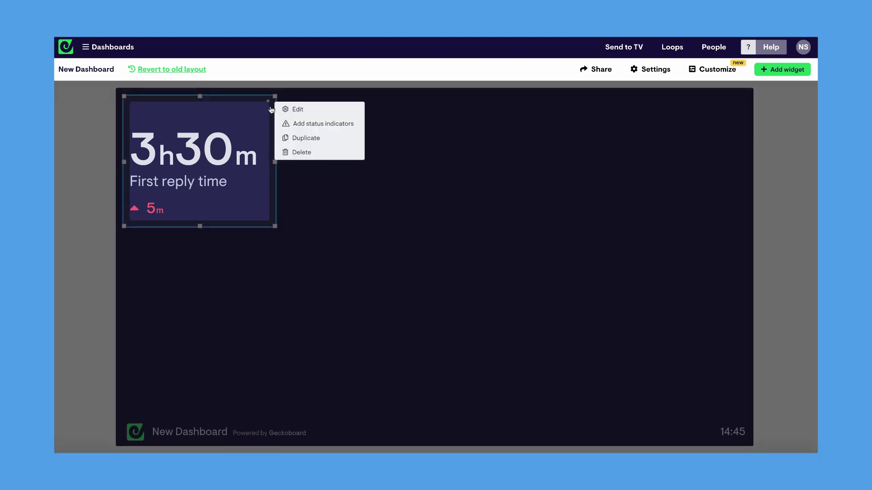
{"action": "left_click", "coordinate": [292, 124]}
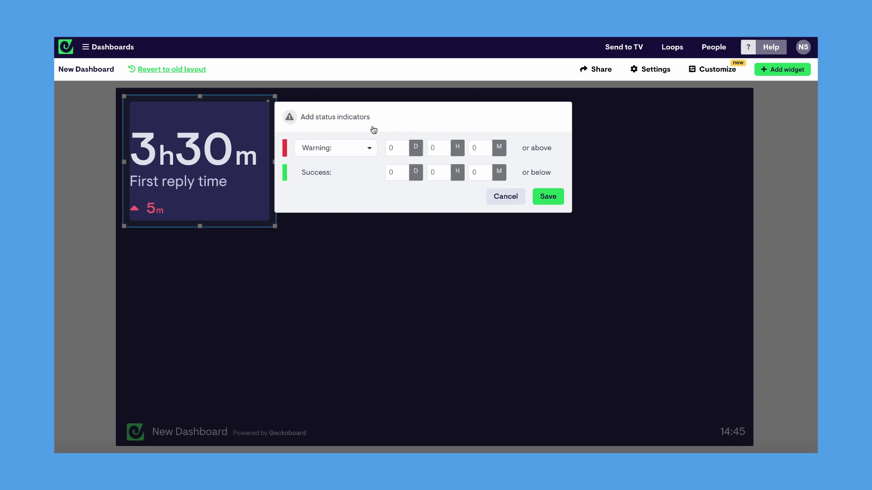
{"action": "left_click", "coordinate": [433, 147]}
{"action": "type", "text": "3"}
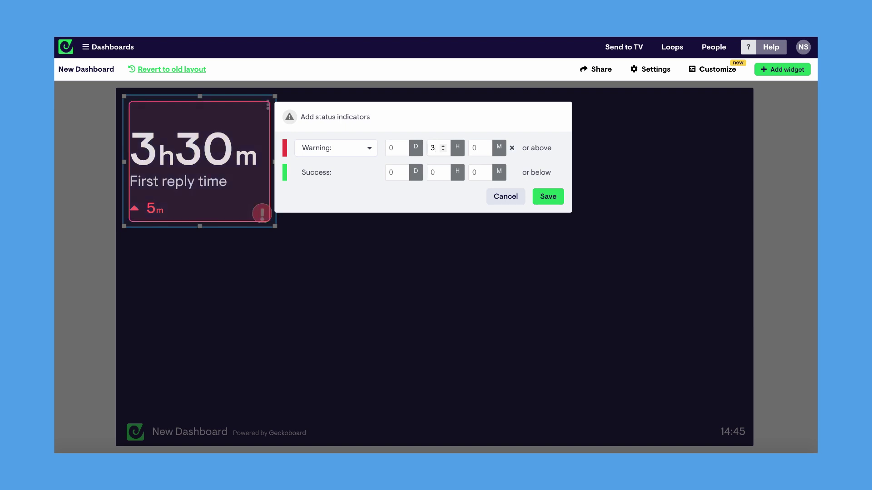
{"action": "left_click", "coordinate": [434, 173]}
{"action": "type", "text": "2"}
{"action": "left_click", "coordinate": [548, 196]}
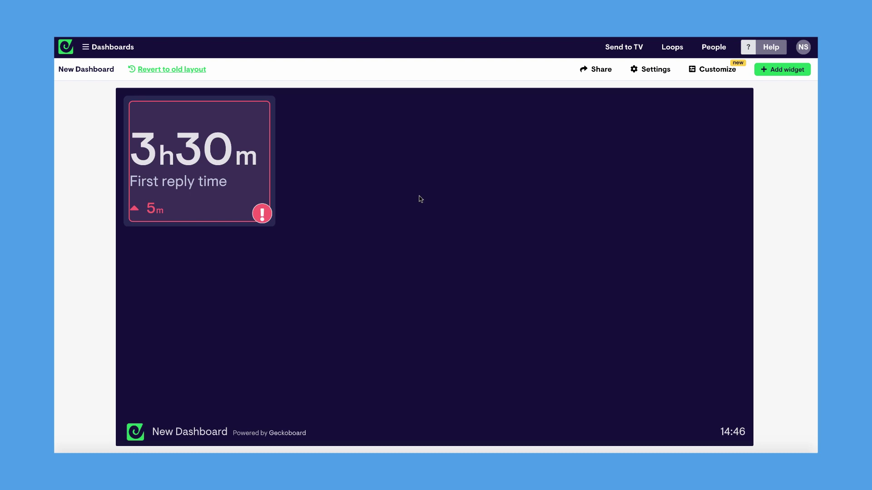
- Add the Zendesk Support Customer satisfaction rating widget to the dashboard
{"action": "left_click", "coordinate": [772, 70]}
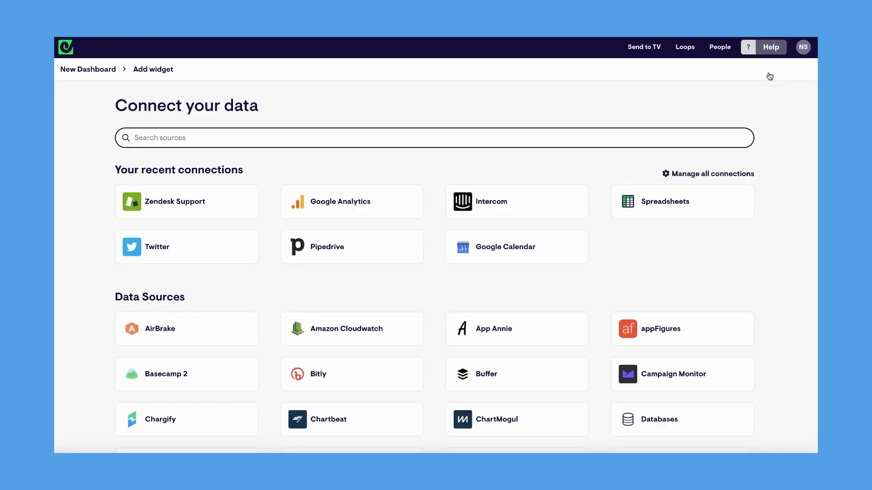
{"action": "left_click", "coordinate": [189, 217]}
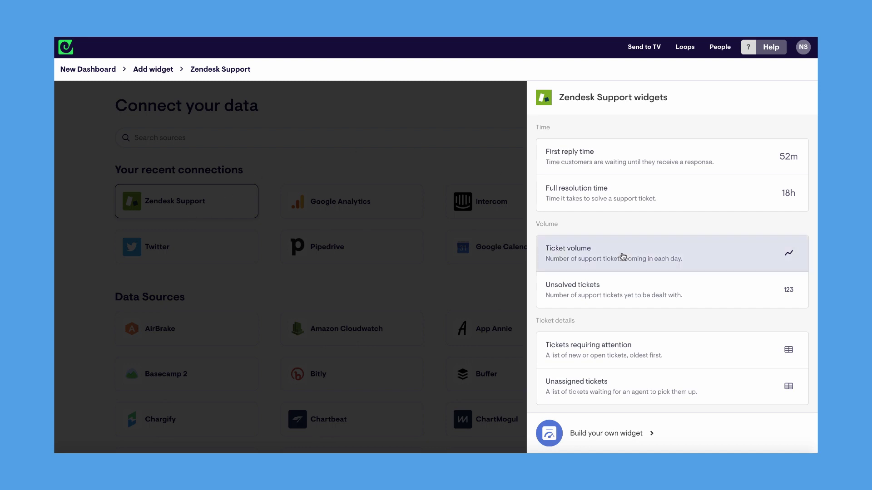
{"action": "scroll", "coordinate": [622, 254], "scroll_direction": "down", "scroll_amount": 3}
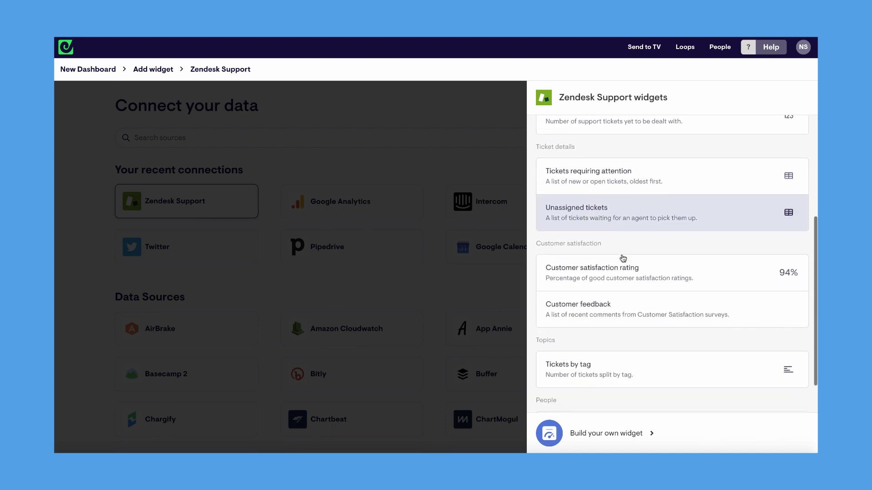
{"action": "left_click", "coordinate": [627, 266]}
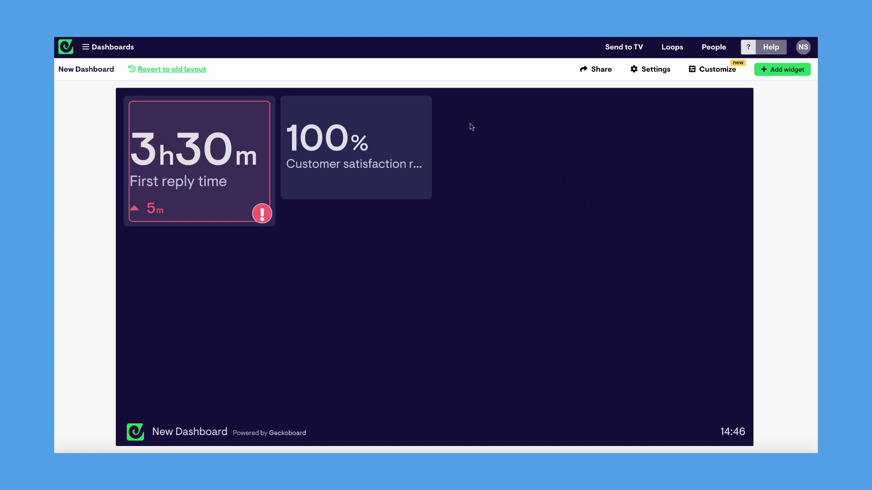
- Set the satisfaction widget's time period to Past 7 days
{"action": "left_click", "coordinate": [426, 107]}
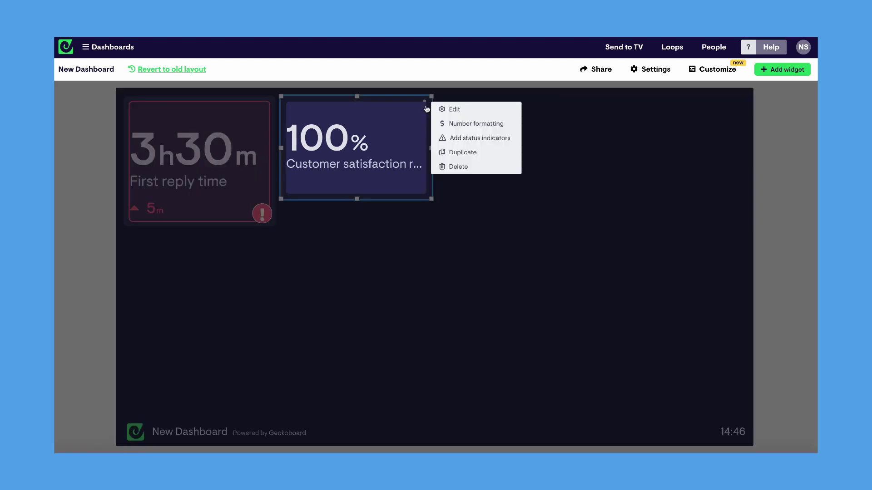
{"action": "left_click", "coordinate": [442, 111]}
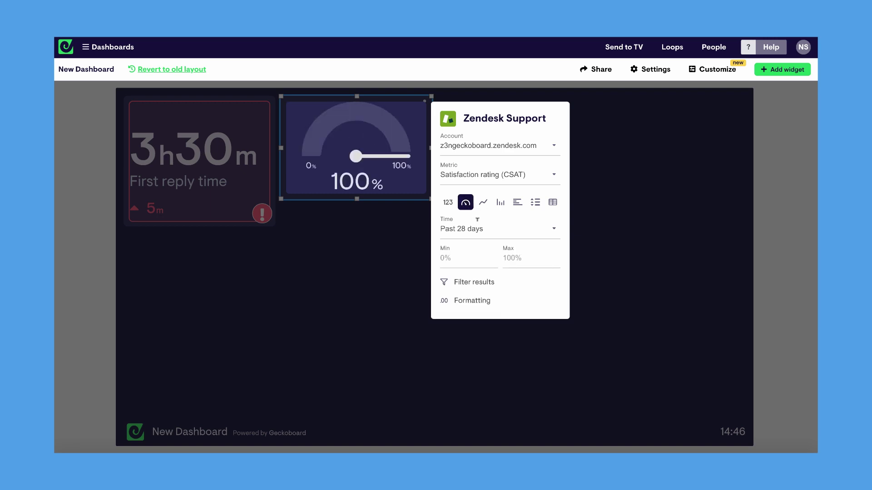
{"action": "left_click", "coordinate": [480, 228]}
{"action": "left_click", "coordinate": [485, 248]}
{"action": "left_click", "coordinate": [401, 259]}
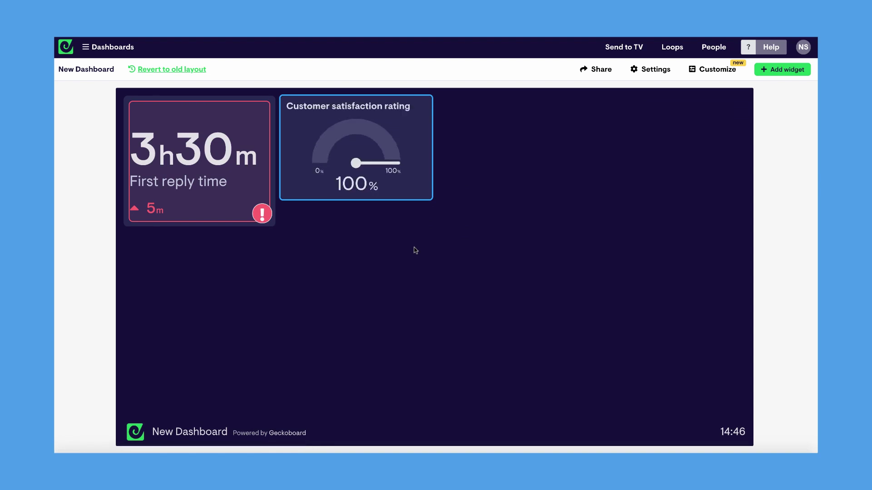
- Save gauge status indicators with the first row as Success at 90 and Warning at 80
{"action": "left_click", "coordinate": [425, 104]}
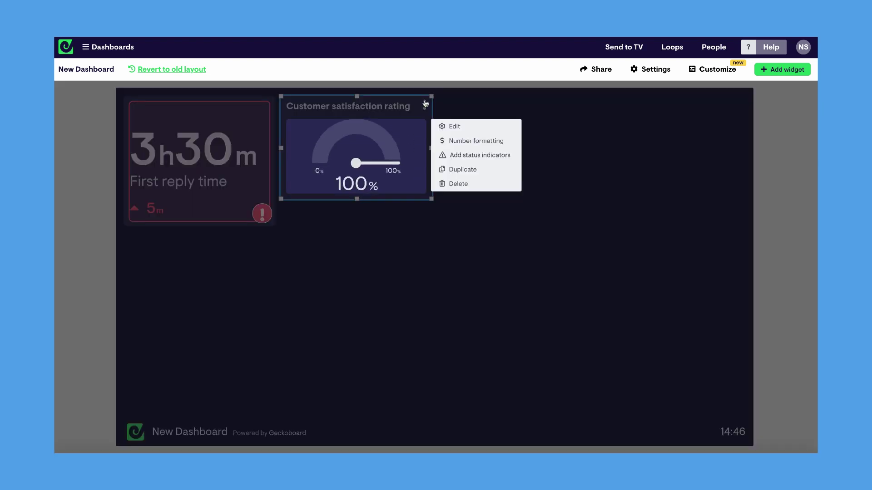
{"action": "left_click", "coordinate": [464, 154]}
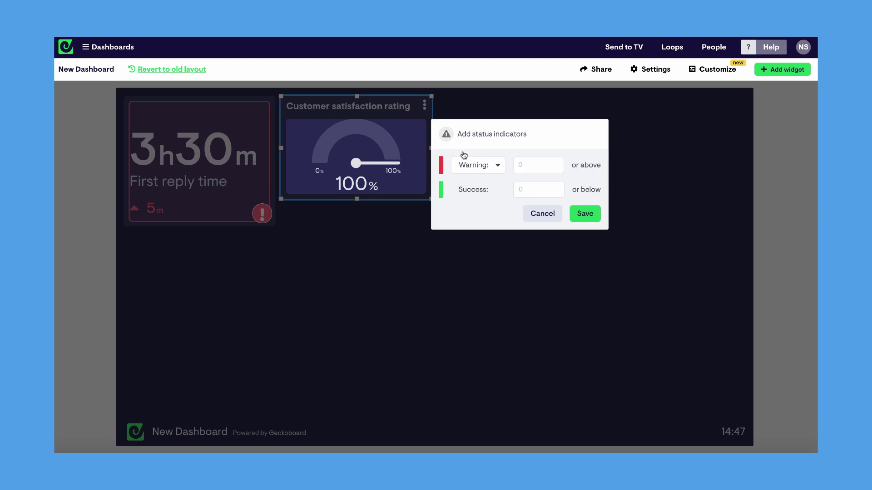
{"action": "left_click", "coordinate": [472, 164]}
{"action": "left_click", "coordinate": [495, 176]}
{"action": "left_click", "coordinate": [536, 164]}
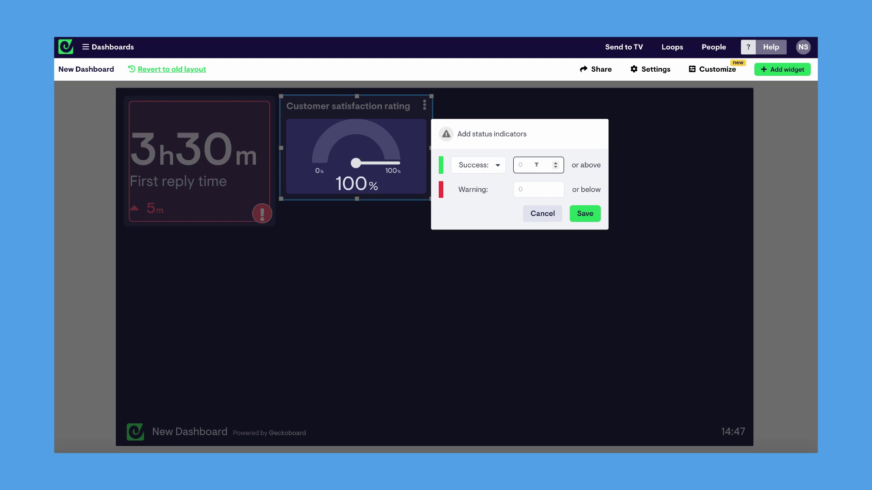
{"action": "type", "text": "90"}
{"action": "left_click", "coordinate": [534, 186]}
{"action": "type", "text": "80"}
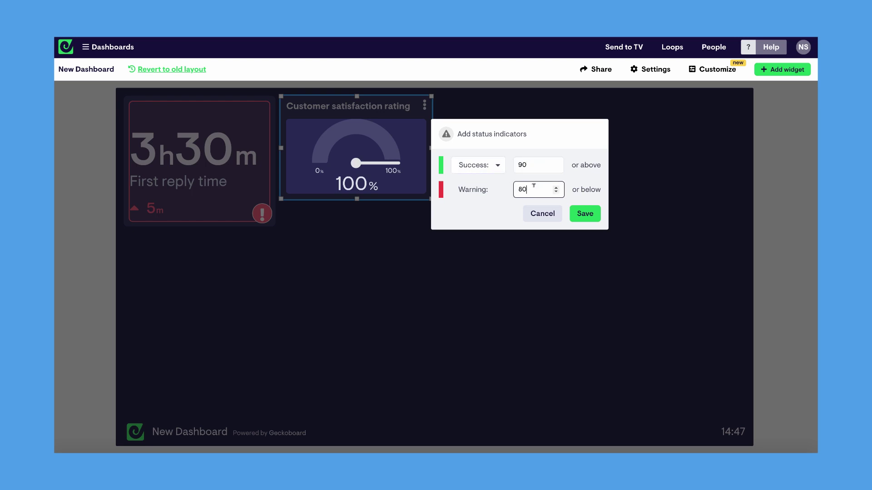
{"action": "left_click", "coordinate": [575, 212]}
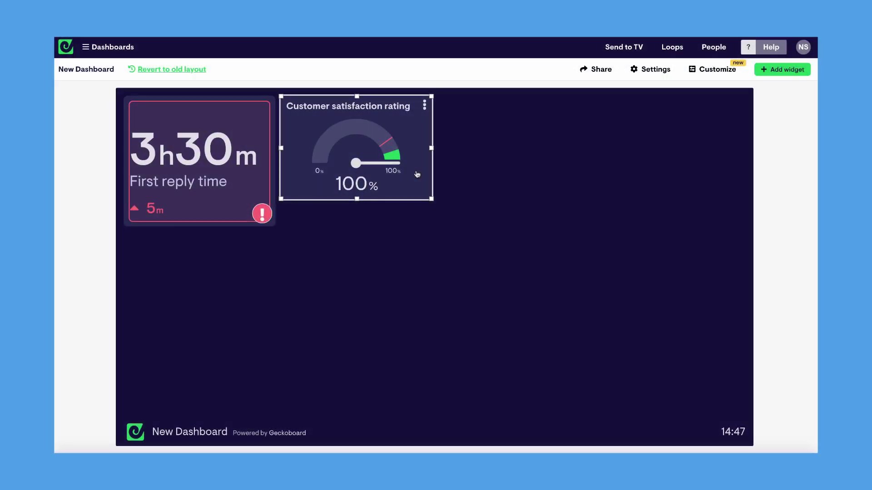
- Group the gauge with First reply time, make the group taller, and title it 'Past 7 days'
{"action": "left_click_drag", "start_coordinate": [412, 174], "coordinate": [262, 217]}
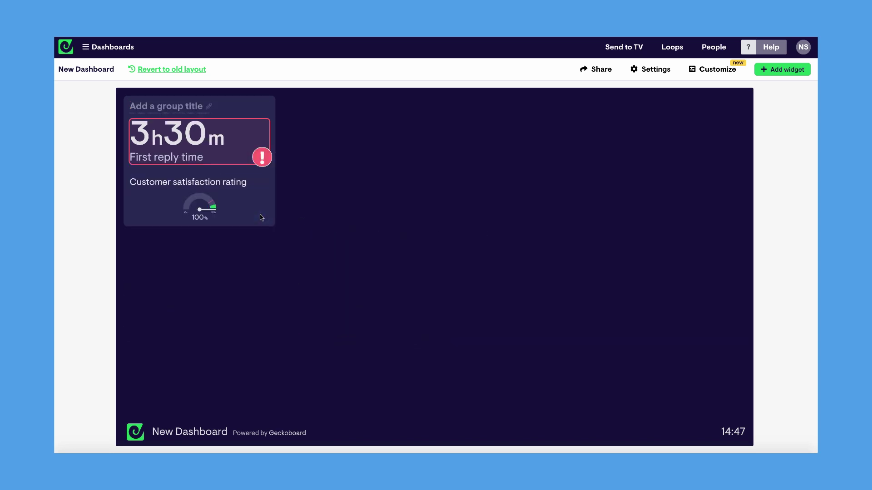
{"action": "left_click_drag", "start_coordinate": [200, 226], "coordinate": [201, 304]}
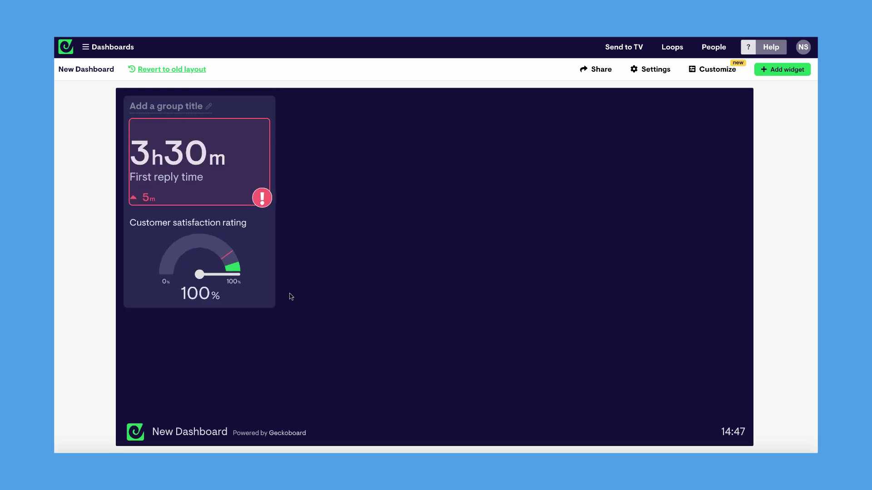
{"action": "left_click", "coordinate": [159, 106]}
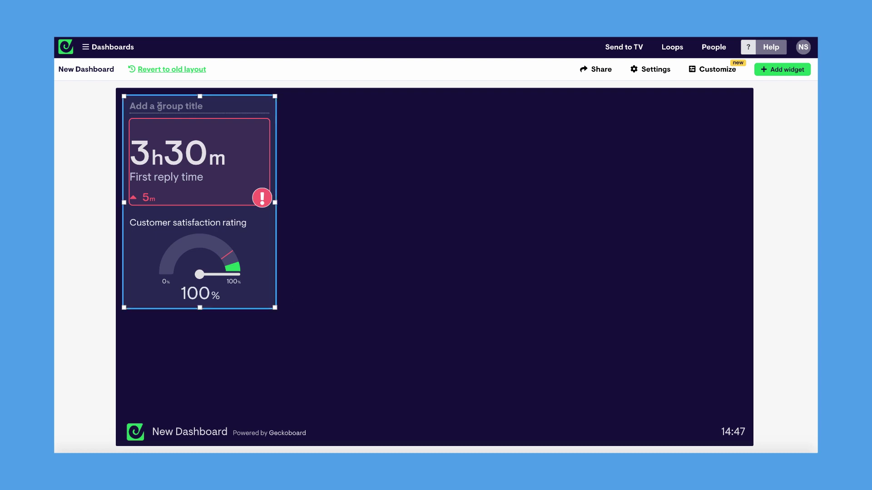
{"action": "type", "text": "Past 7 days"}
- Rename the gauge to 'CSAT', stretch the group taller, and move it to the dashboard centre
{"action": "left_click", "coordinate": [197, 223]}
{"action": "type", "text": "CSAT"}
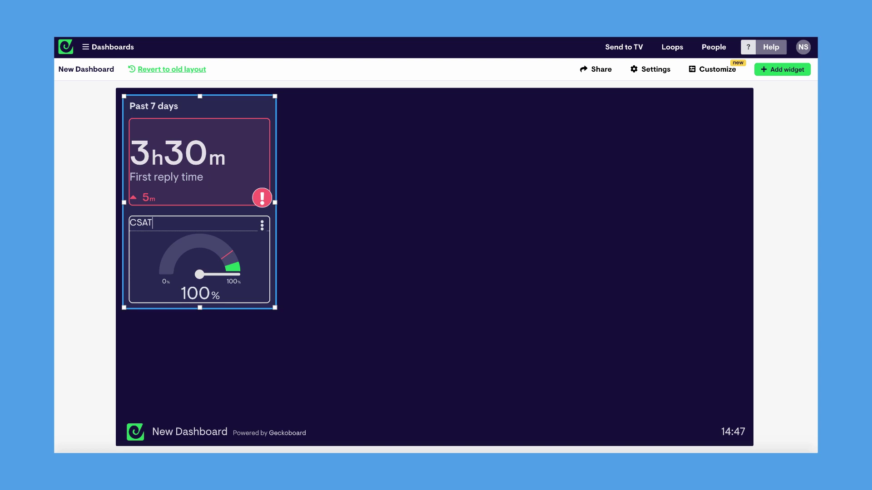
{"action": "key", "text": "Return"}
{"action": "mouse_move", "coordinate": [201, 208]}
{"action": "left_mouse_down"}
{"action": "mouse_move", "coordinate": [201, 175]}
{"action": "mouse_move", "coordinate": [204, 223]}
{"action": "mouse_move", "coordinate": [208, 205]}
{"action": "left_mouse_up"}
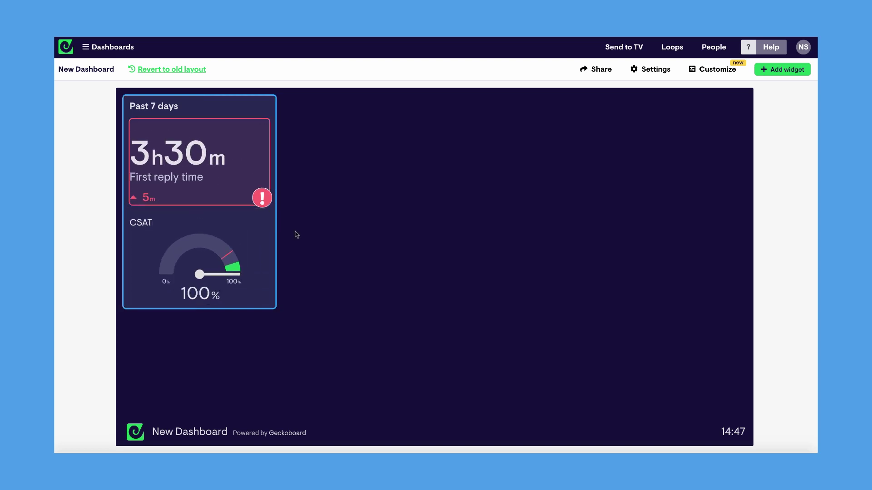
{"action": "left_click_drag", "start_coordinate": [275, 308], "coordinate": [295, 356]}
{"action": "left_click_drag", "start_coordinate": [263, 96], "coordinate": [431, 144]}
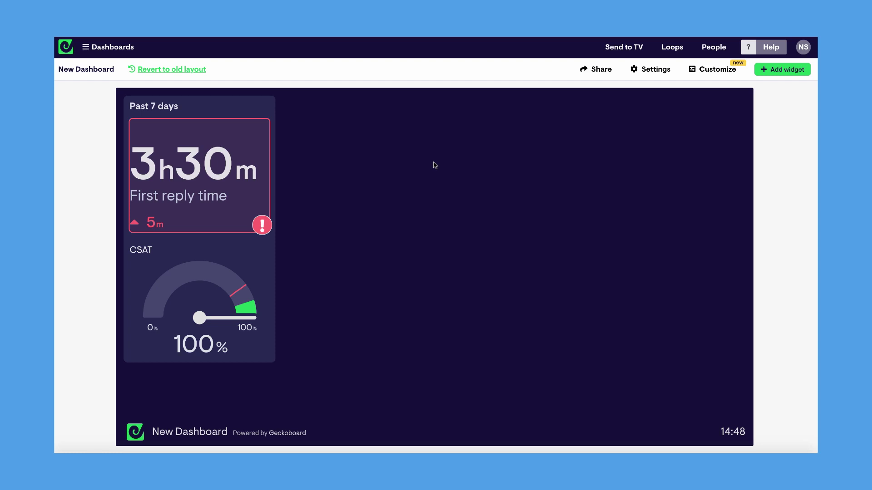
- Add the Zendesk Support Ticket volume widget
{"action": "left_click", "coordinate": [805, 68]}
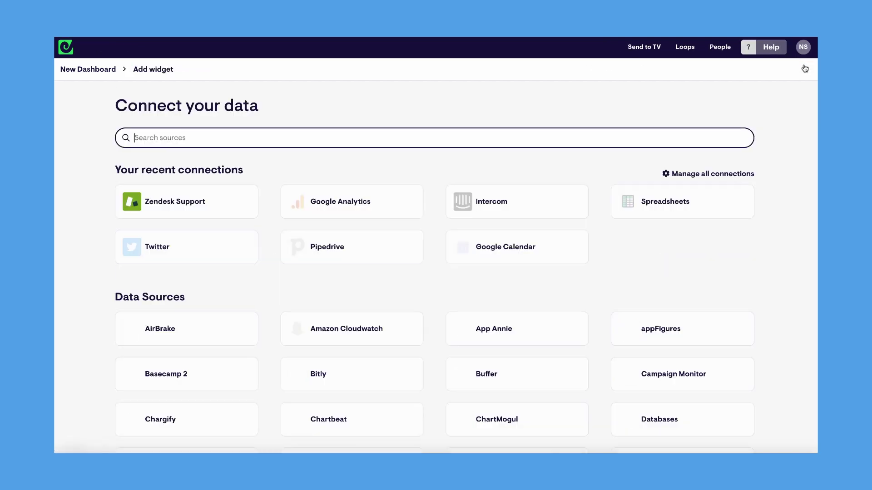
{"action": "left_click", "coordinate": [254, 205]}
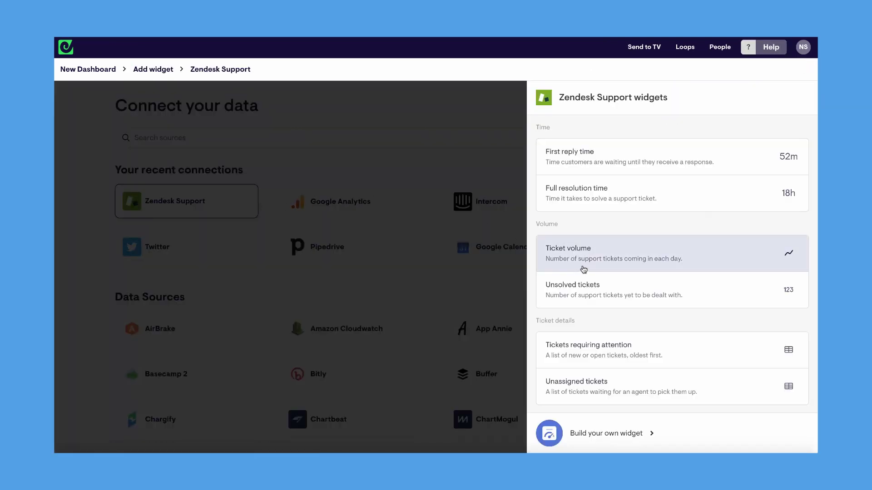
{"action": "left_click", "coordinate": [583, 269]}
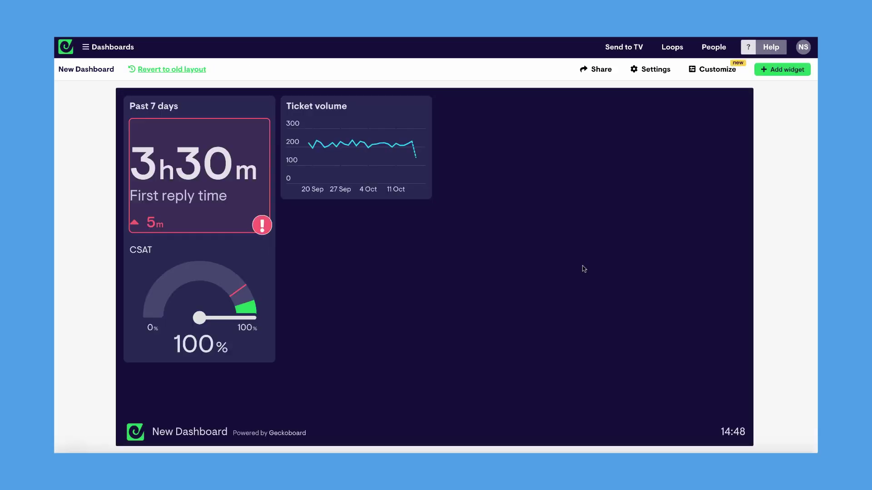
- Show Ticket volume for Past 7 days versus previous period, below CSAT in the widened group
{"action": "left_click", "coordinate": [425, 105]}
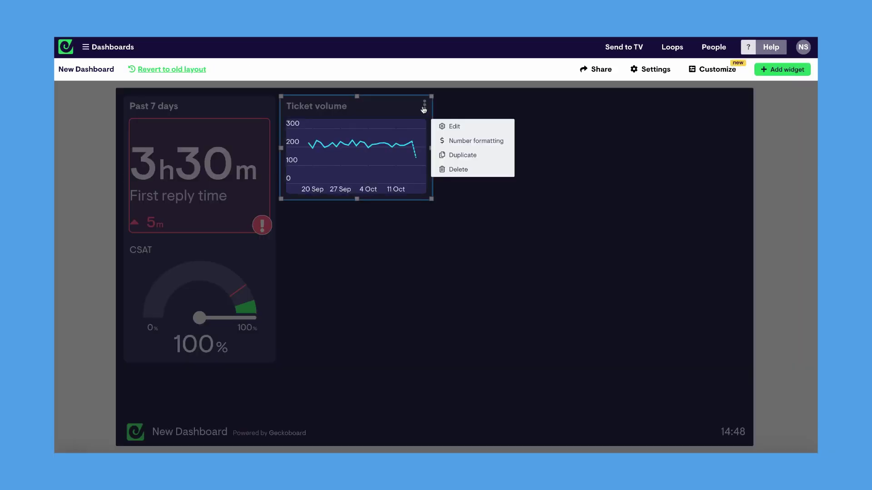
{"action": "left_click", "coordinate": [453, 131]}
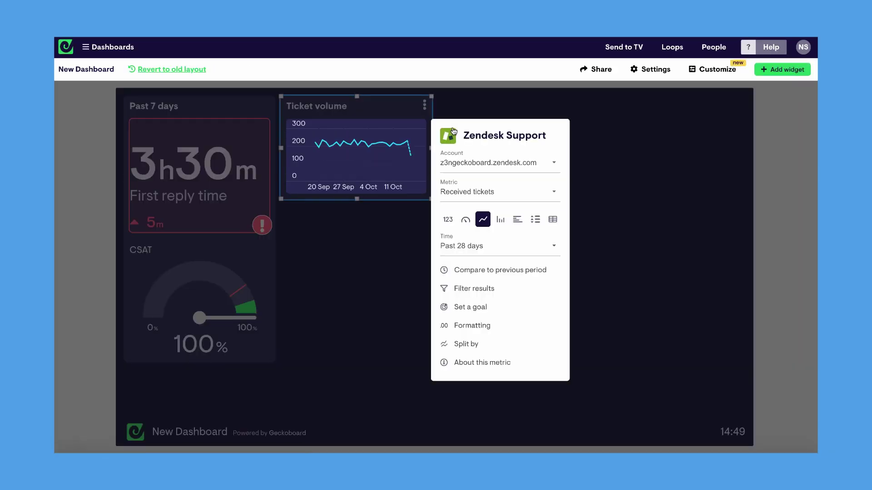
{"action": "left_click", "coordinate": [471, 245]}
{"action": "scroll", "coordinate": [472, 272], "scroll_direction": "up", "scroll_amount": 1}
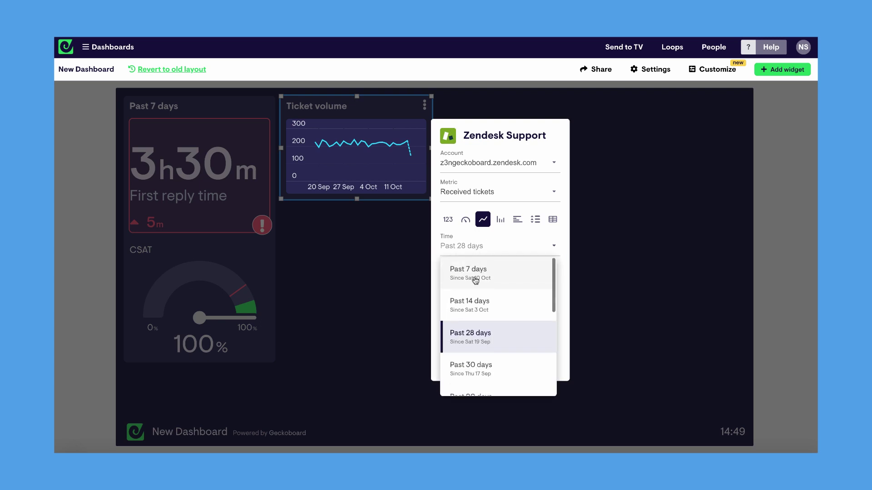
{"action": "left_click", "coordinate": [475, 278]}
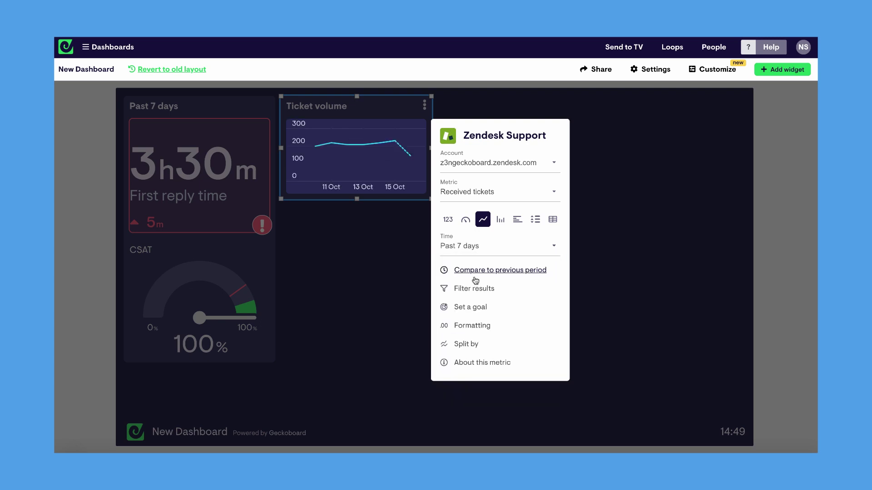
{"action": "left_click", "coordinate": [520, 271]}
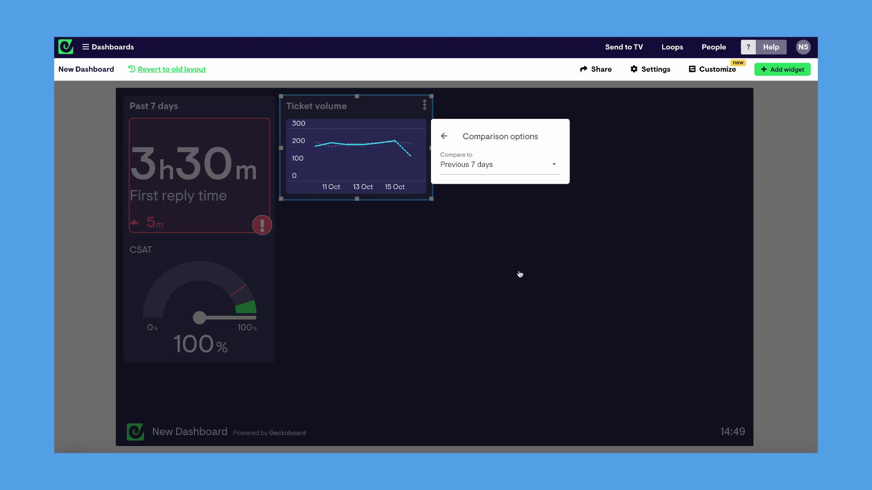
{"action": "left_click", "coordinate": [520, 274]}
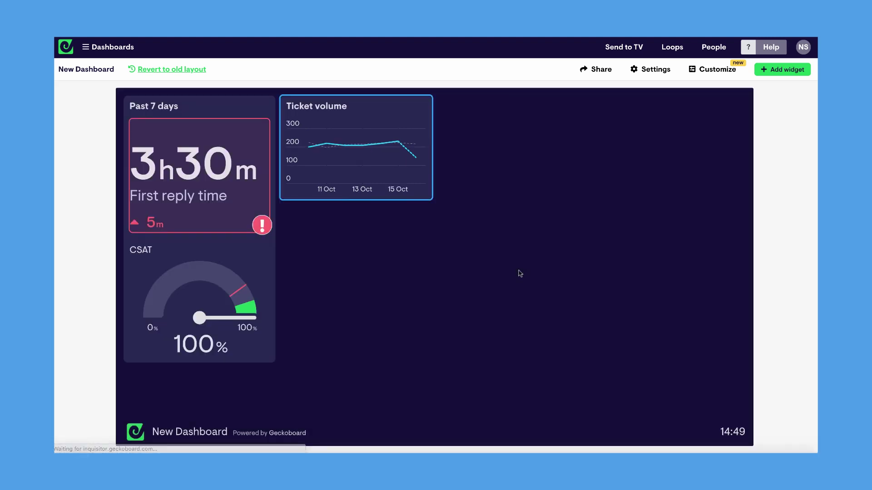
{"action": "left_click_drag", "start_coordinate": [407, 184], "coordinate": [265, 386]}
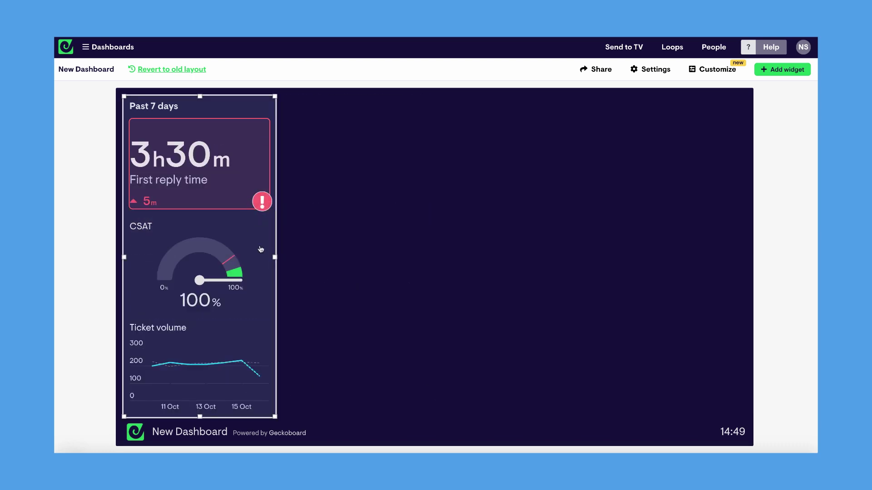
{"action": "left_click_drag", "start_coordinate": [274, 254], "coordinate": [325, 254]}
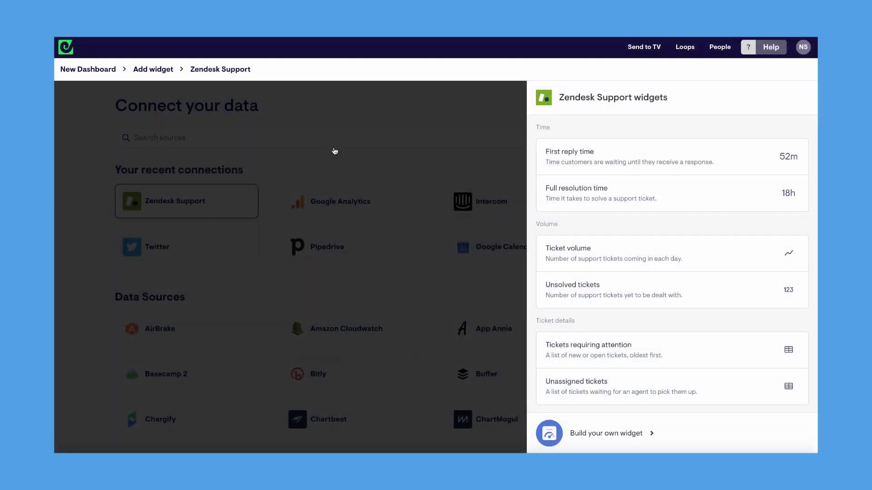
- Keep Assignee labels on Top ticket solvers and stretch it to list seven agents
{"action": "scroll", "coordinate": [617, 250], "scroll_direction": "down", "scroll_amount": 5}
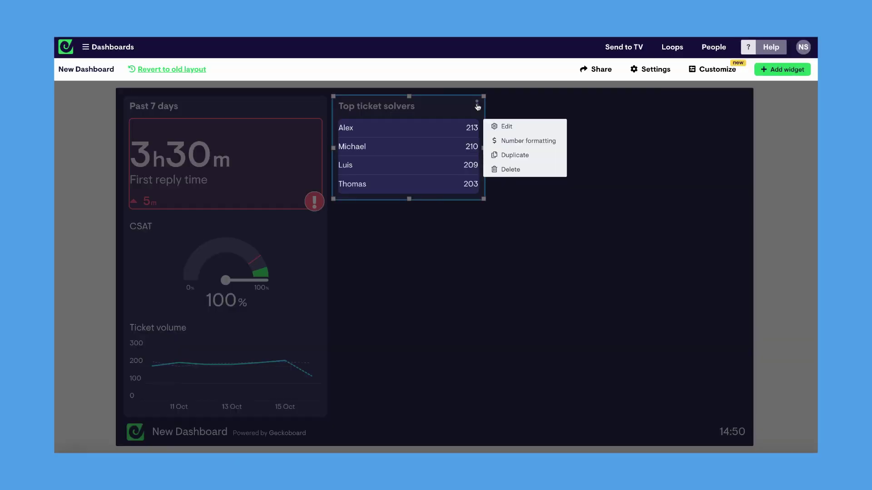
{"action": "left_click", "coordinate": [499, 127]}
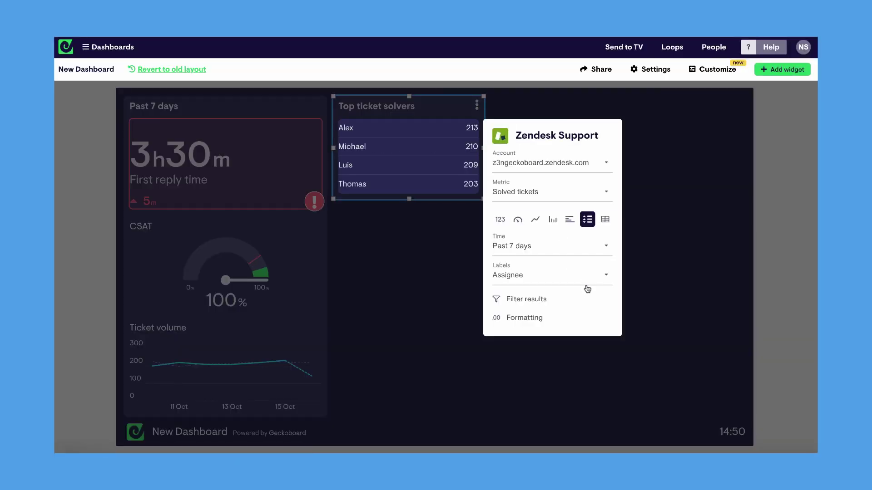
{"action": "left_click", "coordinate": [608, 275]}
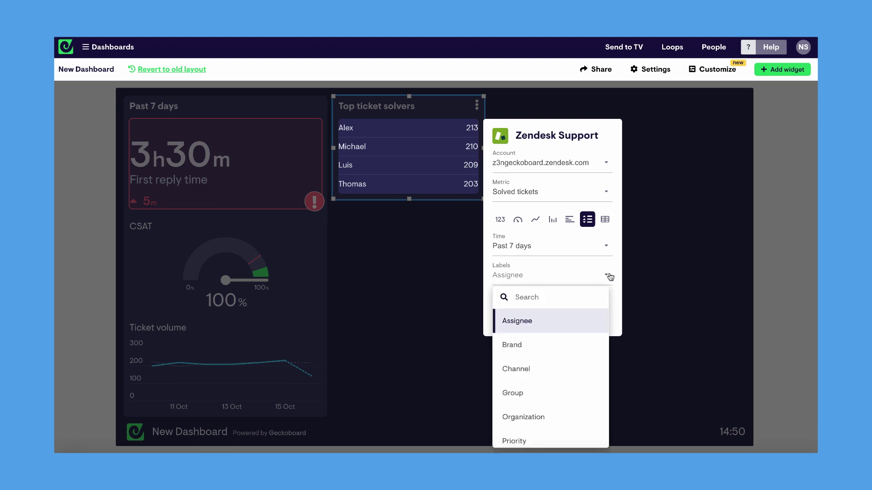
{"action": "scroll", "coordinate": [588, 337], "scroll_direction": "down", "scroll_amount": 4}
{"action": "scroll", "coordinate": [587, 336], "scroll_direction": "up", "scroll_amount": 4}
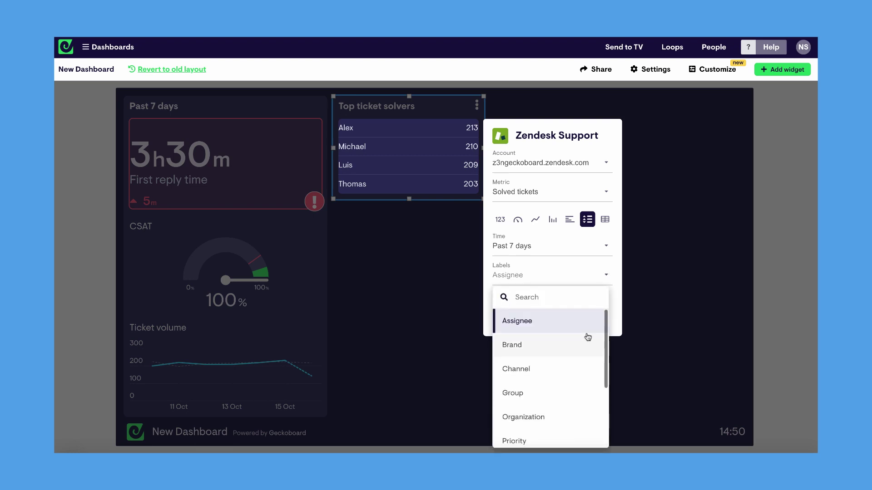
{"action": "left_click", "coordinate": [616, 273]}
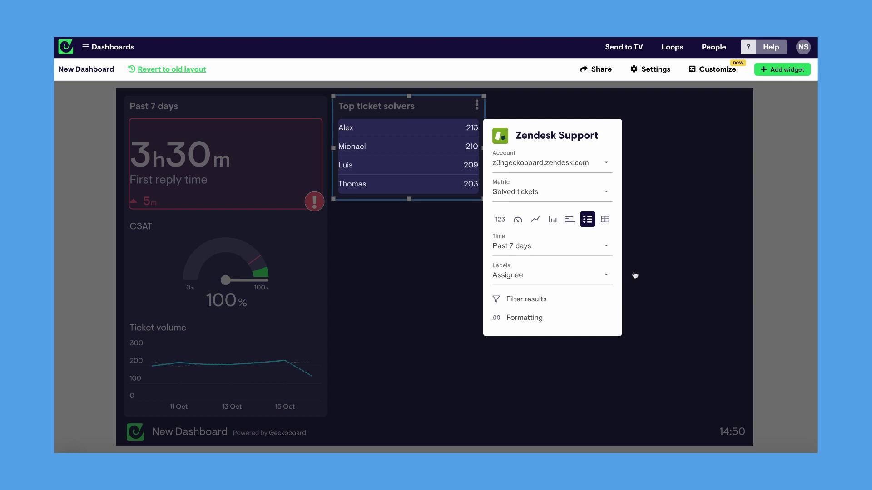
{"action": "left_click", "coordinate": [635, 274]}
{"action": "left_click_drag", "start_coordinate": [411, 200], "coordinate": [408, 283]}
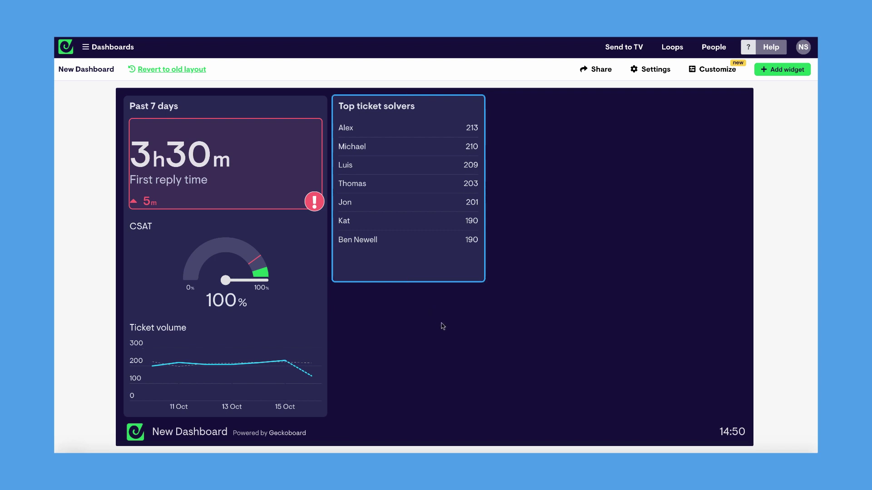
{"action": "left_click", "coordinate": [462, 340]}
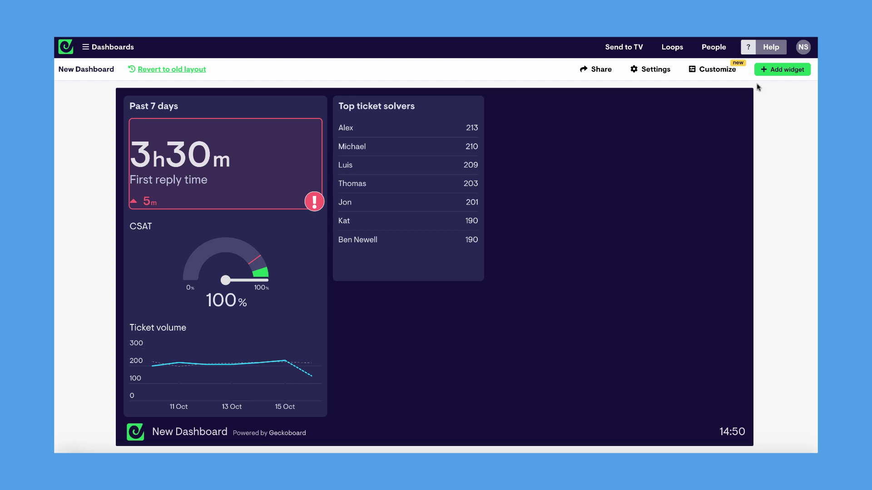
- Add another ready-made Zendesk Support widget to the dashboard
{"action": "left_click", "coordinate": [779, 72]}
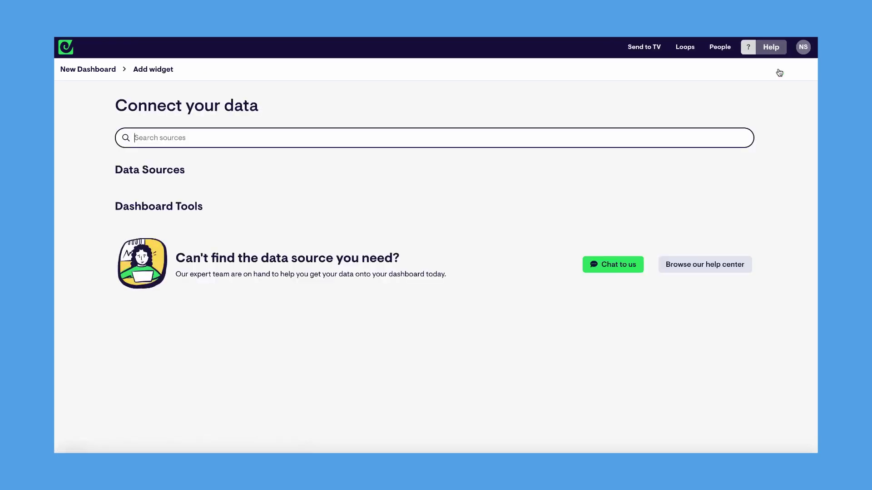
{"action": "left_click", "coordinate": [196, 200]}
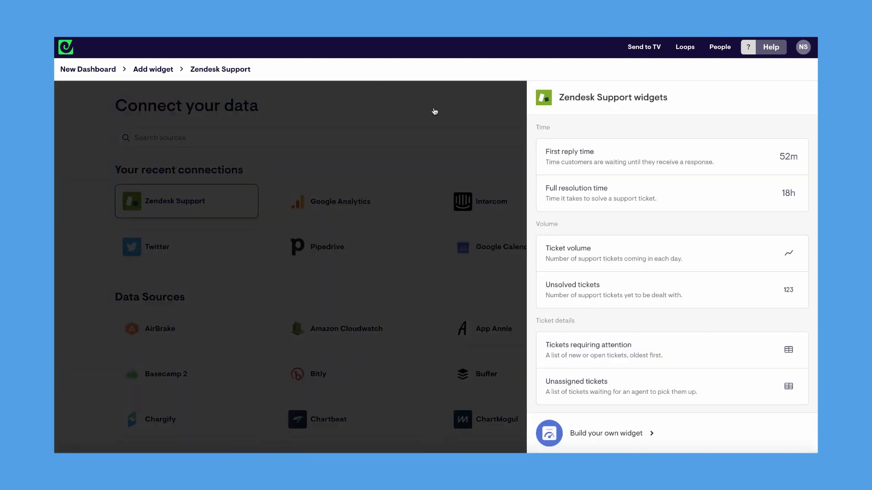
{"action": "scroll", "coordinate": [566, 197], "scroll_direction": "down", "scroll_amount": 2}
{"action": "scroll", "coordinate": [567, 198], "scroll_direction": "down", "scroll_amount": 3}
{"action": "left_click", "coordinate": [593, 395]}
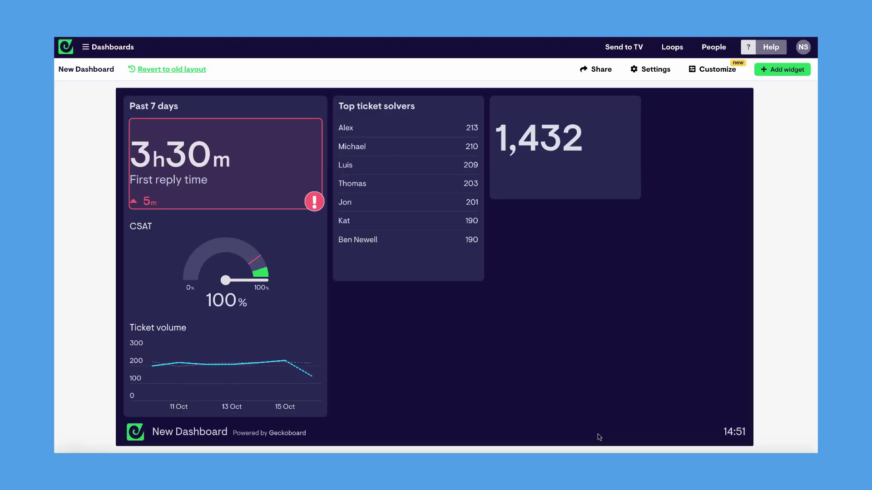
- Set the new widget's metric to Satisfaction rating (CSAT) shown as a per-agent leaderboard
{"action": "left_click", "coordinate": [632, 103]}
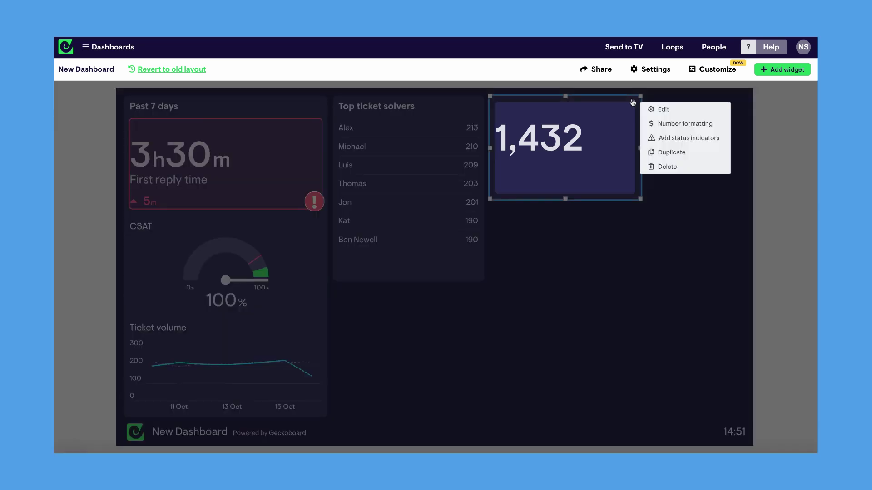
{"action": "left_click", "coordinate": [651, 110]}
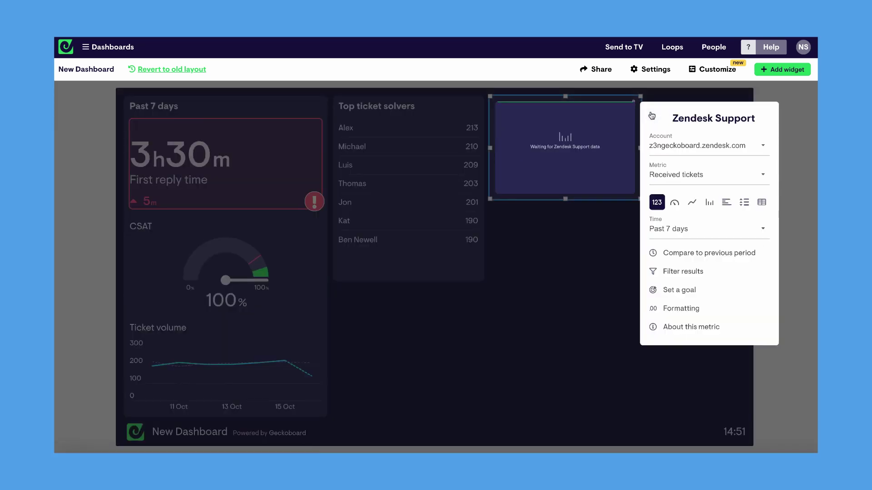
{"action": "left_click", "coordinate": [665, 177]}
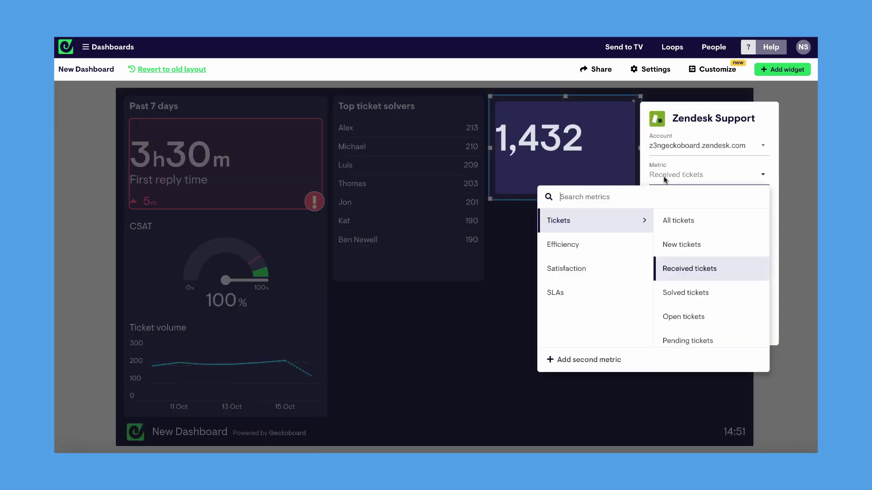
{"action": "scroll", "coordinate": [706, 286], "scroll_direction": "down", "scroll_amount": 3}
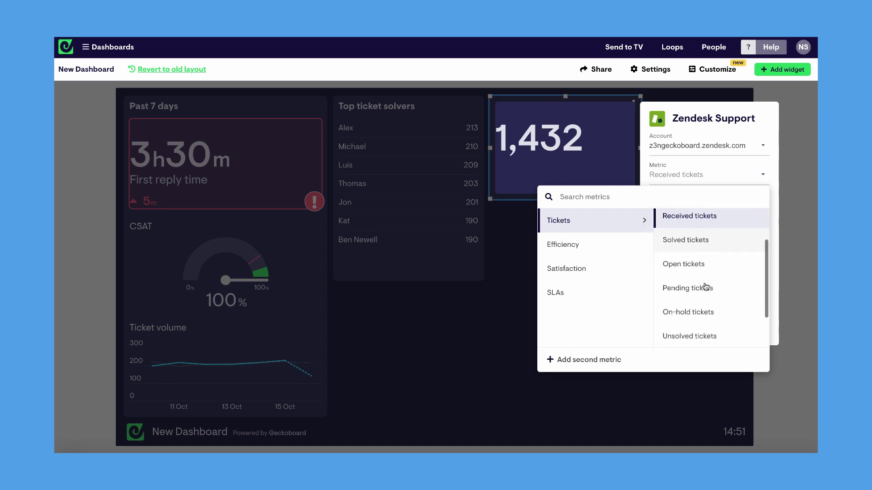
{"action": "left_click", "coordinate": [627, 244]}
{"action": "scroll", "coordinate": [688, 272], "scroll_direction": "down", "scroll_amount": 6}
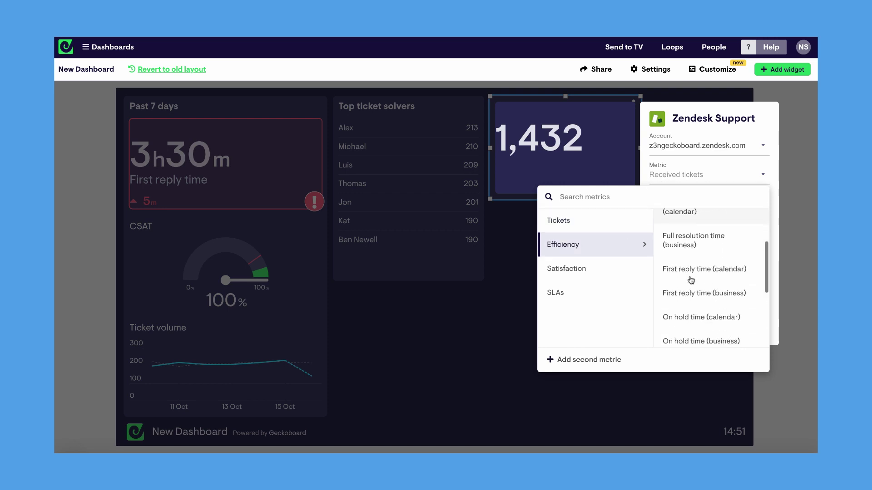
{"action": "left_click", "coordinate": [598, 262]}
{"action": "left_click", "coordinate": [601, 289]}
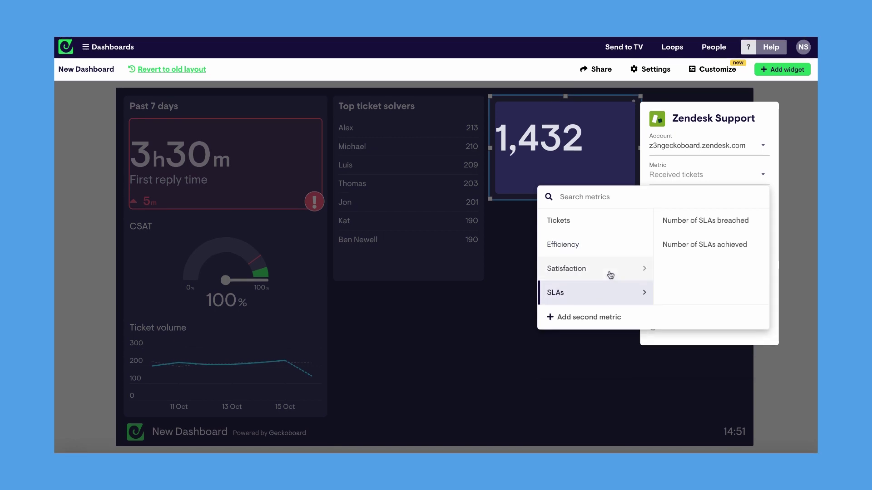
{"action": "left_click", "coordinate": [609, 273]}
{"action": "left_click", "coordinate": [674, 224]}
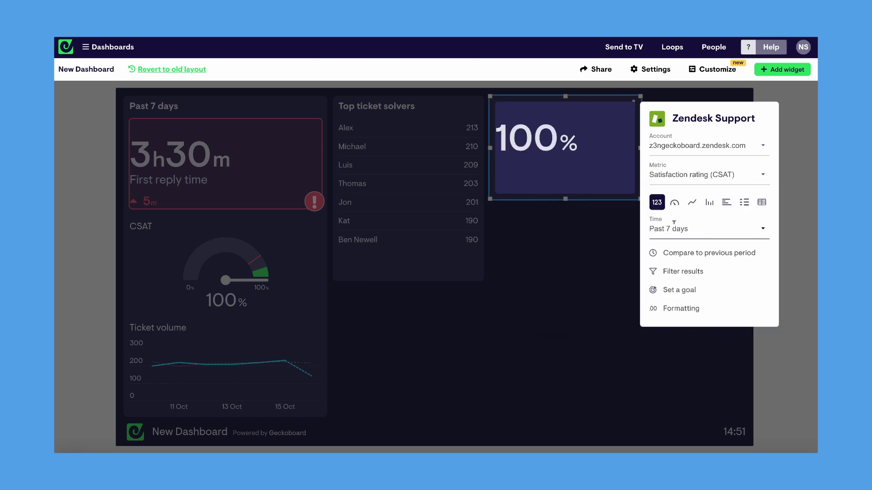
{"action": "left_click", "coordinate": [743, 203]}
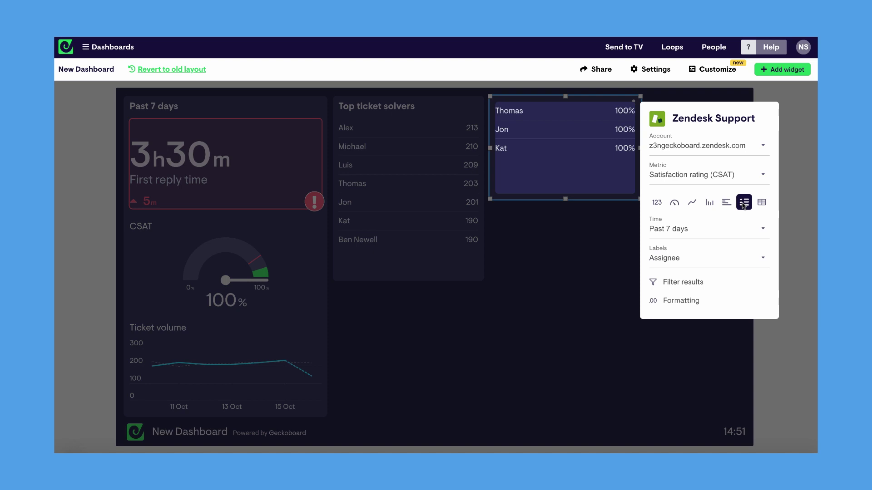
- Drop the CSAT leaderboard into the Top ticket solvers widget to form a group
{"action": "left_click", "coordinate": [579, 260]}
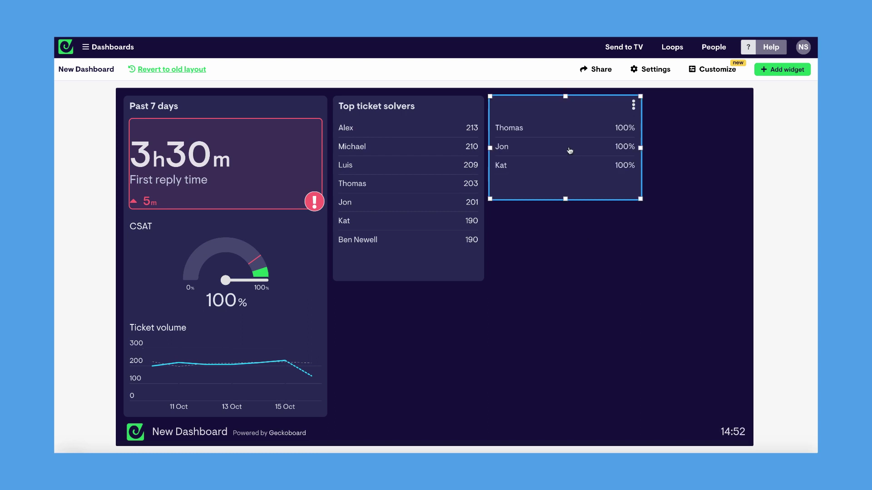
{"action": "left_click_drag", "start_coordinate": [569, 150], "coordinate": [404, 347]}
{"action": "mouse_move", "coordinate": [409, 389]}
{"action": "left_mouse_down"}
{"action": "mouse_move", "coordinate": [408, 411]}
{"action": "mouse_move", "coordinate": [411, 386]}
{"action": "left_mouse_up"}
{"action": "left_click_drag", "start_coordinate": [400, 345], "coordinate": [383, 272]}
- Title the group 'Top performers' and head its widgets 'Tickets solved' and 'CSAT'
{"action": "left_click", "coordinate": [367, 108]}
{"action": "type", "text": "Top performers"}
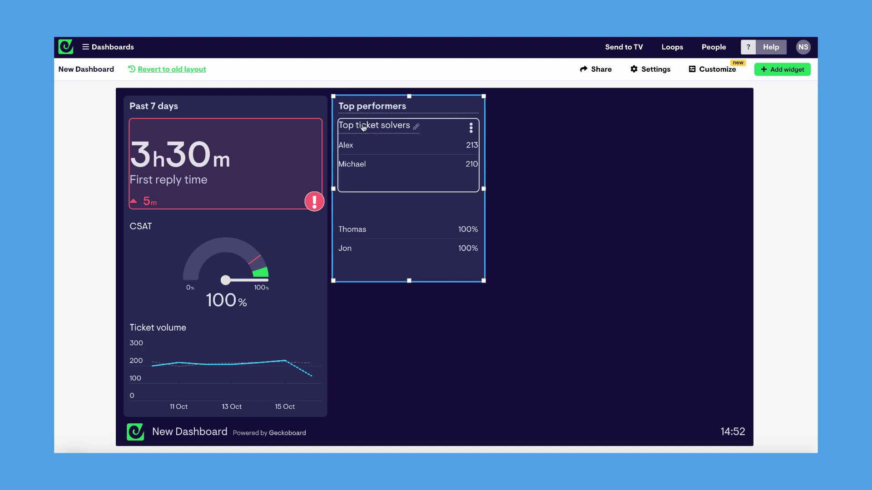
{"action": "left_click", "coordinate": [364, 127]}
{"action": "type", "text": "Tickets solve"}
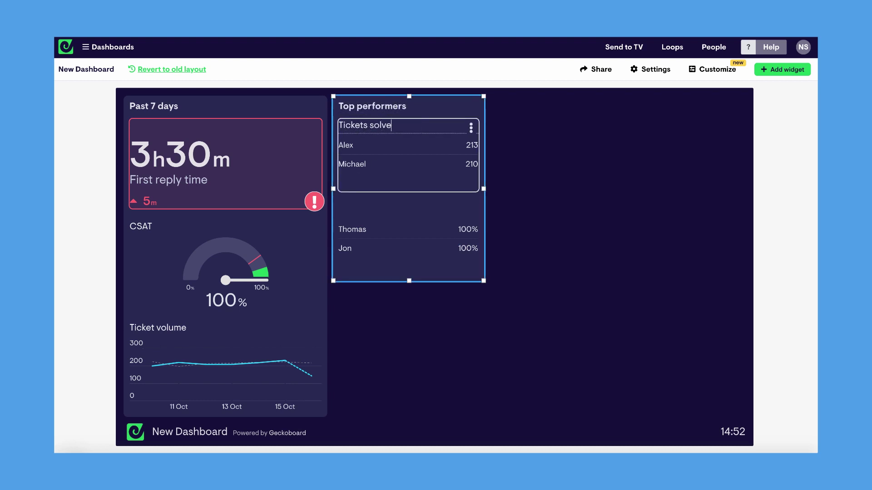
{"action": "type", "text": "d"}
{"action": "left_click", "coordinate": [359, 210]}
{"action": "type", "text": "CSAT"}
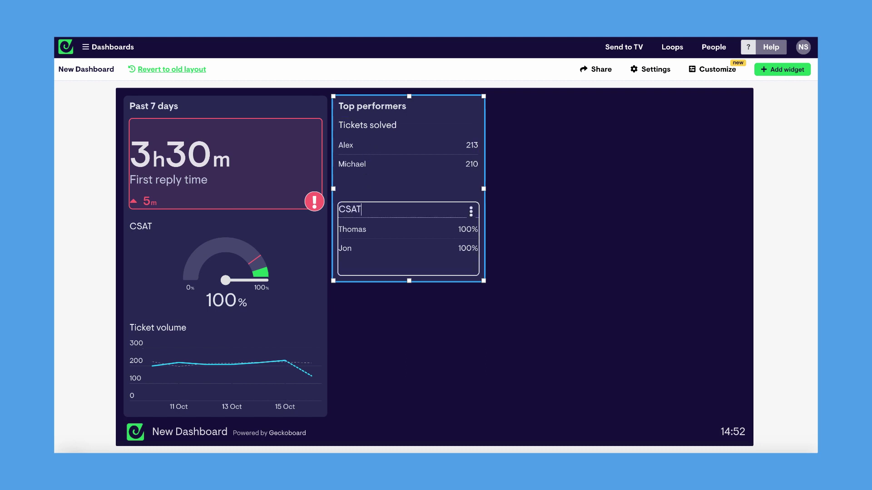
- Stretch the group to full height and lower the divider so all agents show
{"action": "left_click_drag", "start_coordinate": [409, 280], "coordinate": [424, 430]}
{"action": "left_click_drag", "start_coordinate": [409, 263], "coordinate": [408, 302]}
{"action": "left_click", "coordinate": [595, 278]}
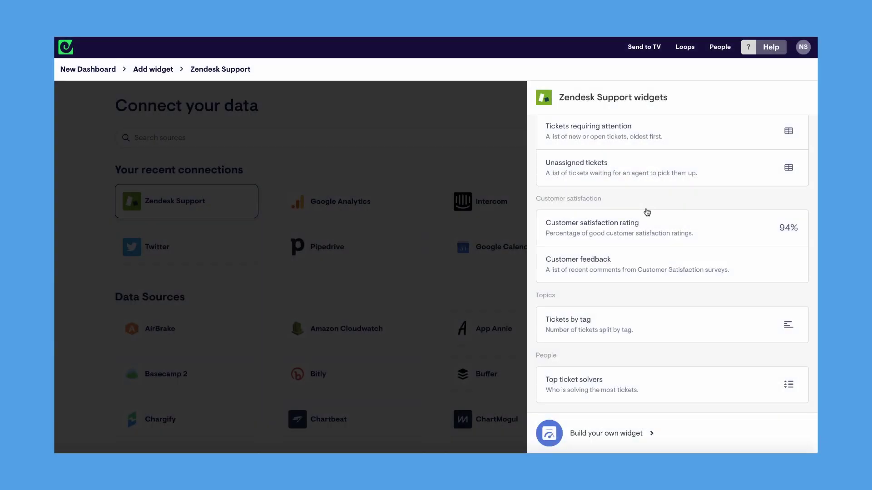
- Add a Customer feedback widget sized tall enough for three comments
{"action": "left_click", "coordinate": [661, 267]}
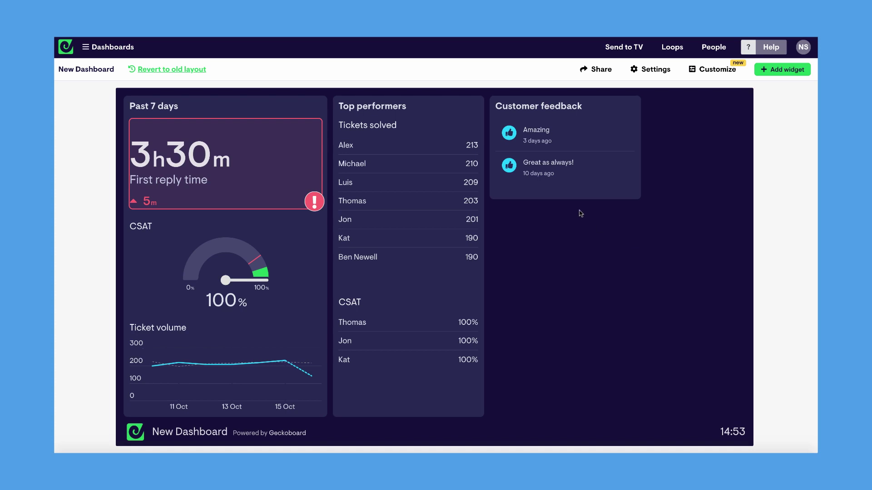
{"action": "left_click_drag", "start_coordinate": [566, 198], "coordinate": [565, 253]}
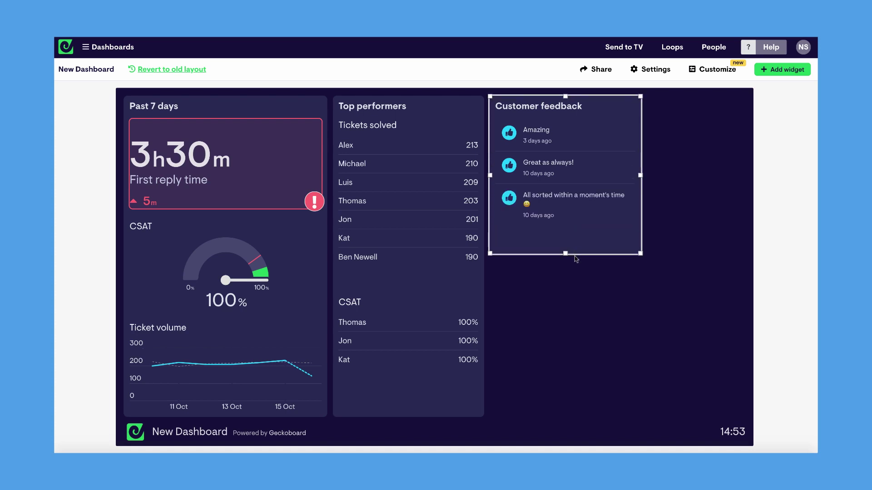
{"action": "left_click", "coordinate": [635, 109]}
{"action": "left_click", "coordinate": [656, 129]}
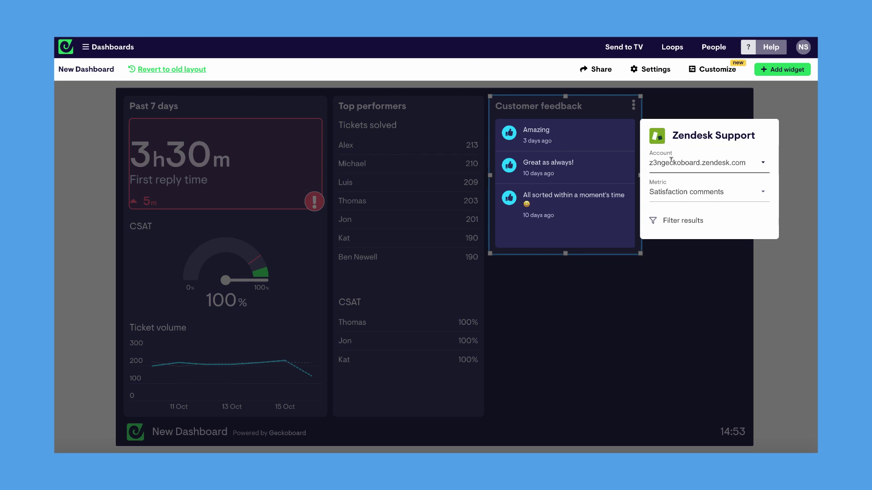
- Filter the feedback to Rating is Good and apply it
{"action": "left_click", "coordinate": [702, 222]}
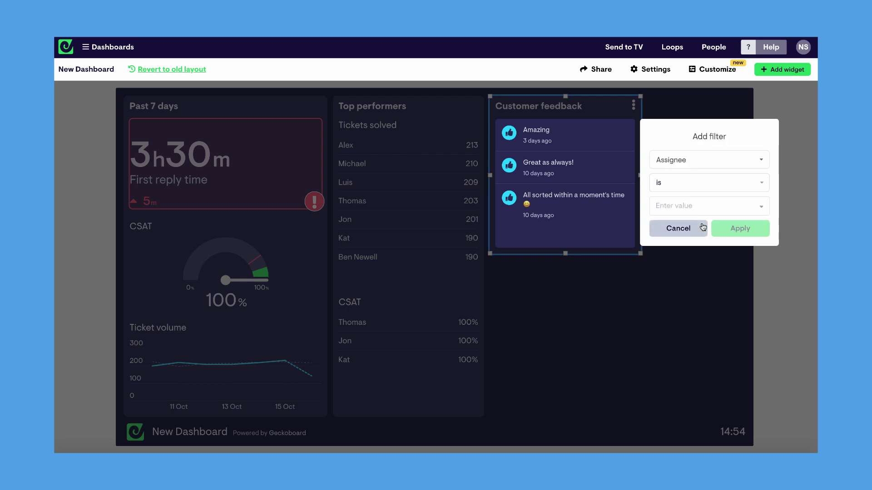
{"action": "left_click", "coordinate": [702, 164]}
{"action": "scroll", "coordinate": [711, 211], "scroll_direction": "down", "scroll_amount": 5}
{"action": "scroll", "coordinate": [713, 211], "scroll_direction": "down", "scroll_amount": 1}
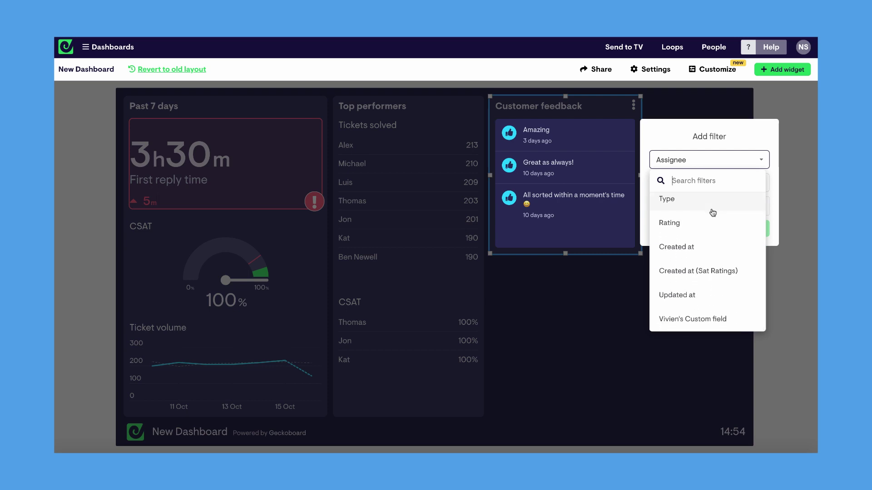
{"action": "scroll", "coordinate": [713, 212], "scroll_direction": "up", "scroll_amount": 1}
{"action": "left_click", "coordinate": [713, 251]}
{"action": "left_click", "coordinate": [704, 182]}
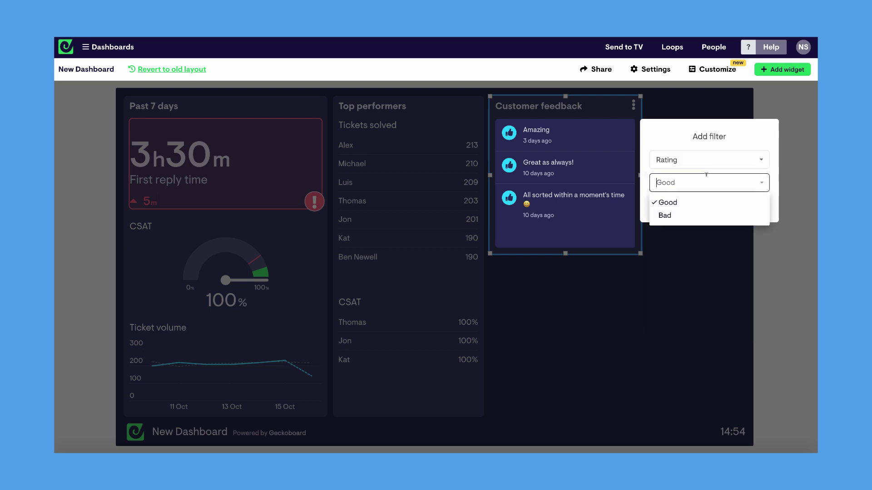
{"action": "left_click", "coordinate": [710, 217]}
{"action": "left_click", "coordinate": [708, 182]}
{"action": "left_click", "coordinate": [691, 203]}
{"action": "left_click", "coordinate": [747, 210]}
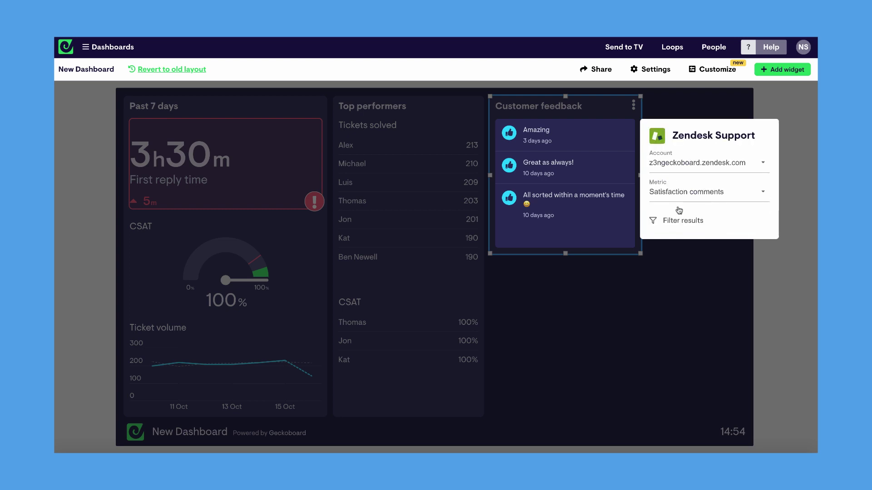
{"action": "left_click", "coordinate": [668, 295]}
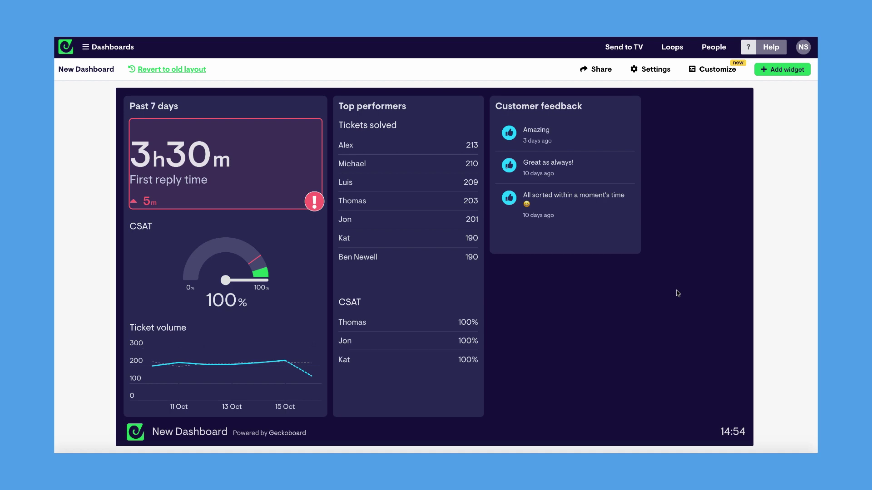
- Add a Twitter Mentions widget, keeping its default account and title
{"action": "left_click", "coordinate": [776, 73]}
{"action": "scroll", "coordinate": [553, 295], "scroll_direction": "down", "scroll_amount": 20}
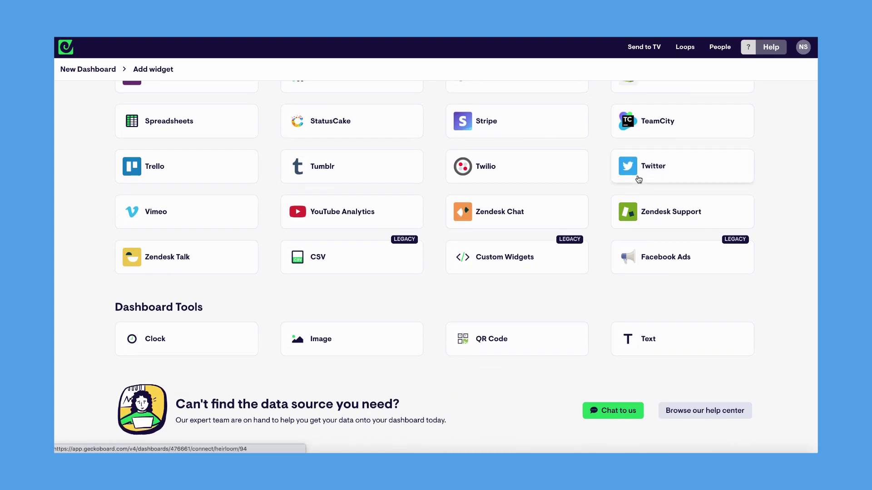
{"action": "left_click", "coordinate": [639, 180]}
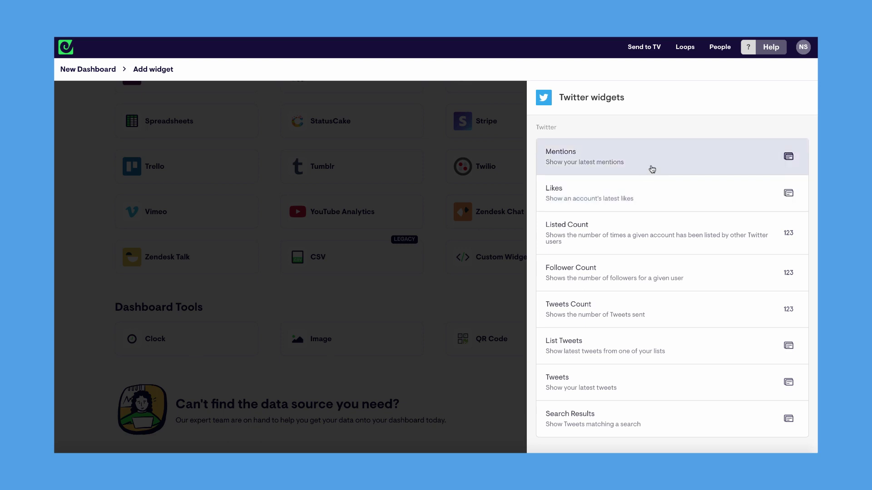
{"action": "left_click", "coordinate": [652, 169]}
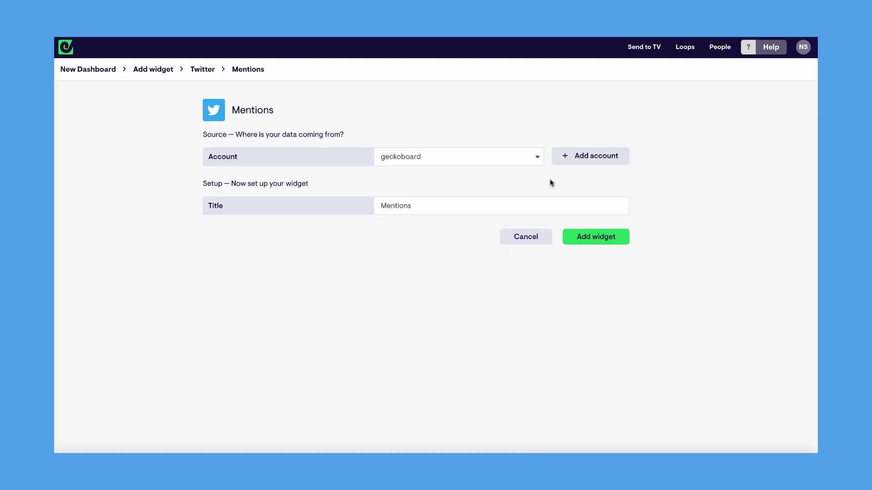
{"action": "left_click", "coordinate": [593, 238]}
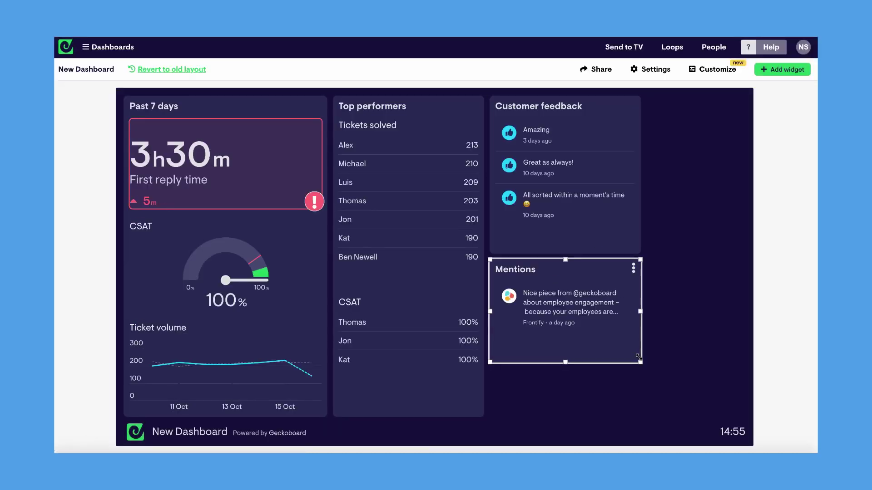
- Make Mentions taller and reposition Mentions and a half-height Top performers lower down
{"action": "left_click_drag", "start_coordinate": [565, 362], "coordinate": [597, 445]}
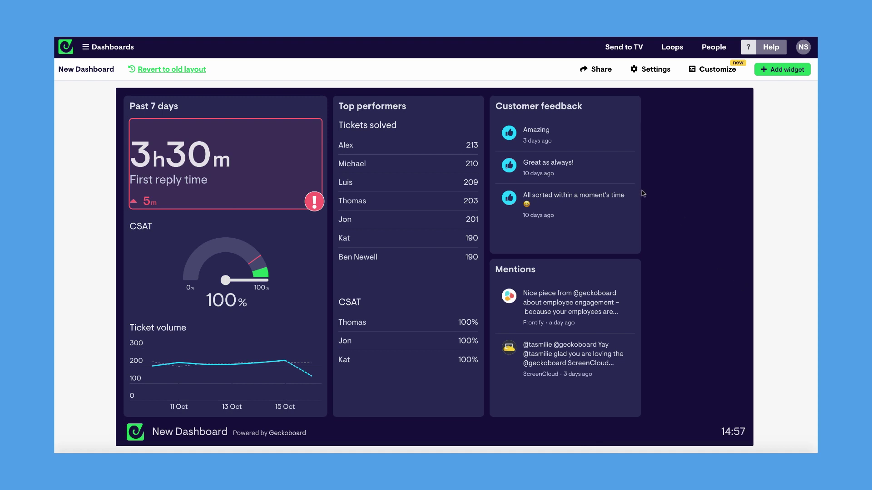
{"action": "left_click_drag", "start_coordinate": [630, 184], "coordinate": [677, 216]}
{"action": "left_click_drag", "start_coordinate": [631, 267], "coordinate": [730, 277]}
{"action": "left_click_drag", "start_coordinate": [452, 267], "coordinate": [548, 271]}
{"action": "left_click_drag", "start_coordinate": [437, 257], "coordinate": [336, 257]}
{"action": "left_click_drag", "start_coordinate": [461, 417], "coordinate": [461, 255]}
{"action": "left_click_drag", "start_coordinate": [377, 210], "coordinate": [381, 380]}
- Stretch Past 7 days across the top row, with Customer feedback bottom-left
{"action": "left_click_drag", "start_coordinate": [225, 417], "coordinate": [225, 253]}
{"action": "left_click_drag", "start_coordinate": [326, 174], "coordinate": [588, 174]}
{"action": "left_click_drag", "start_coordinate": [632, 203], "coordinate": [255, 336]}
{"action": "left_click_drag", "start_coordinate": [588, 174], "coordinate": [747, 174]}
{"action": "mouse_move", "coordinate": [587, 339]}
{"action": "left_mouse_down"}
{"action": "mouse_move", "coordinate": [527, 343]}
{"action": "mouse_move", "coordinate": [588, 340]}
{"action": "left_mouse_up"}
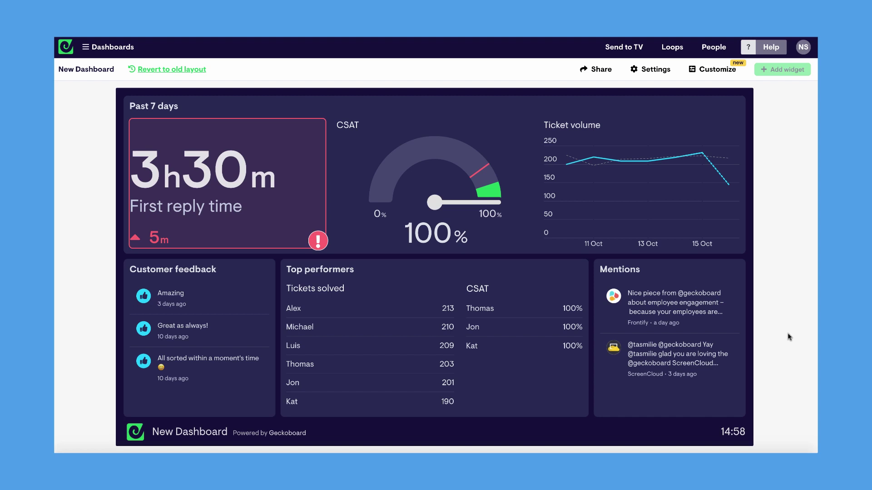
- Upload team-logo.png as the dashboard logo
{"action": "left_click", "coordinate": [716, 70]}
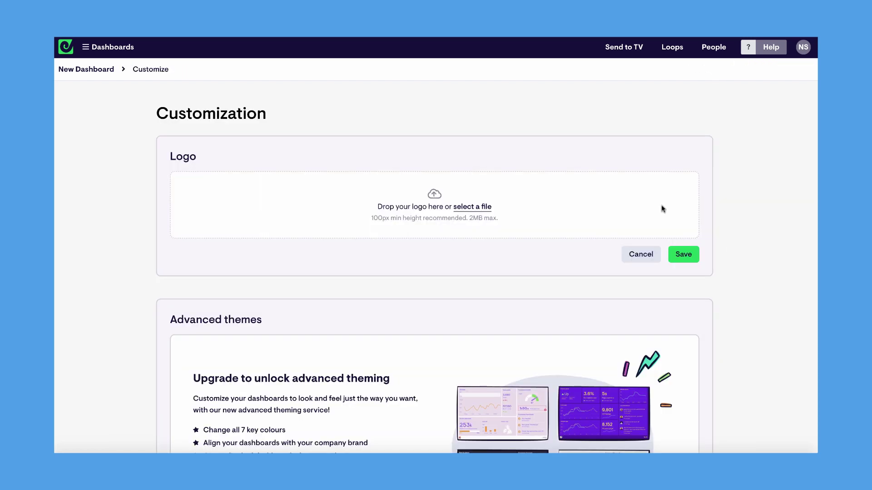
{"action": "left_click", "coordinate": [463, 208]}
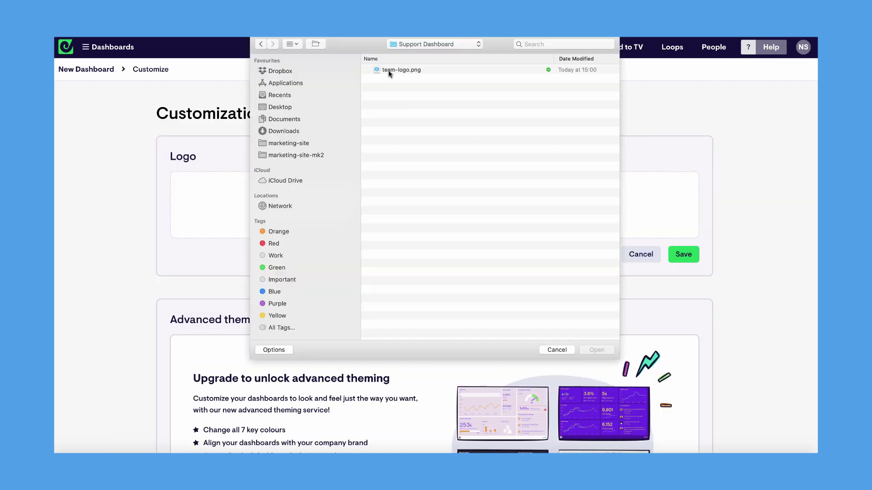
{"action": "double_click", "coordinate": [390, 69]}
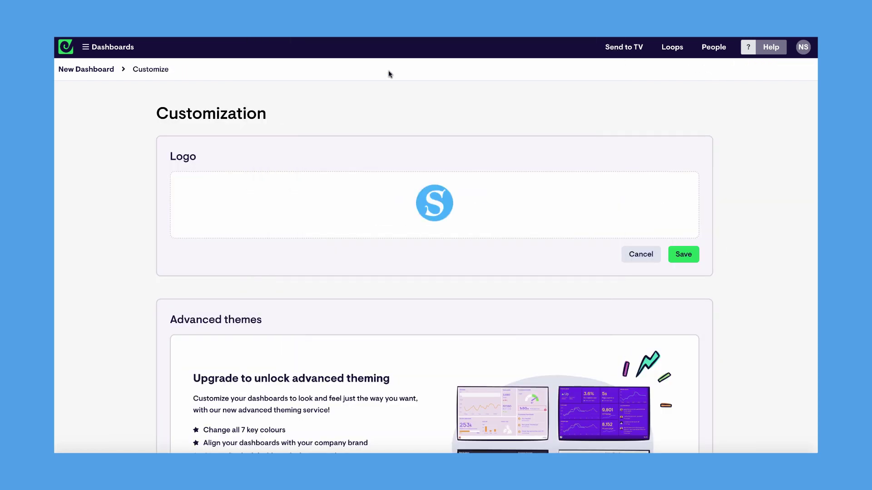
{"action": "left_click", "coordinate": [691, 253]}
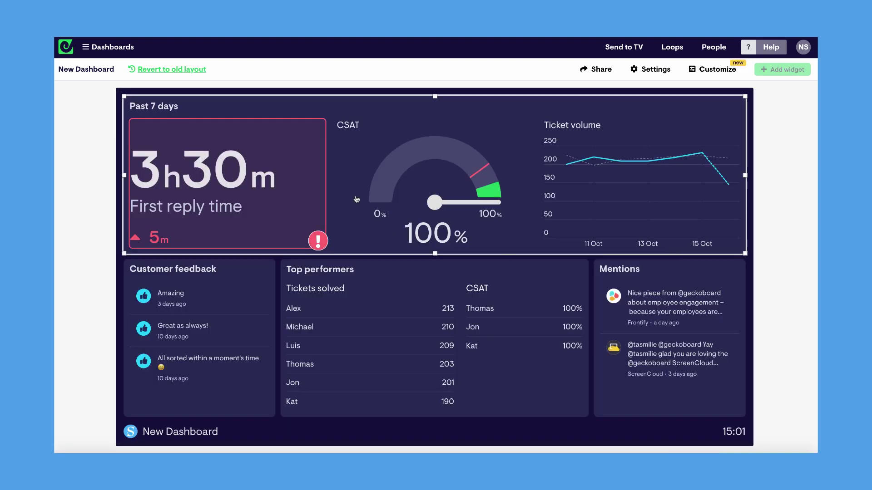
- Rename the dashboard to 'Support Team'
{"action": "left_click", "coordinate": [91, 70]}
{"action": "type", "text": "Support Team"}
{"action": "left_click", "coordinate": [76, 121]}
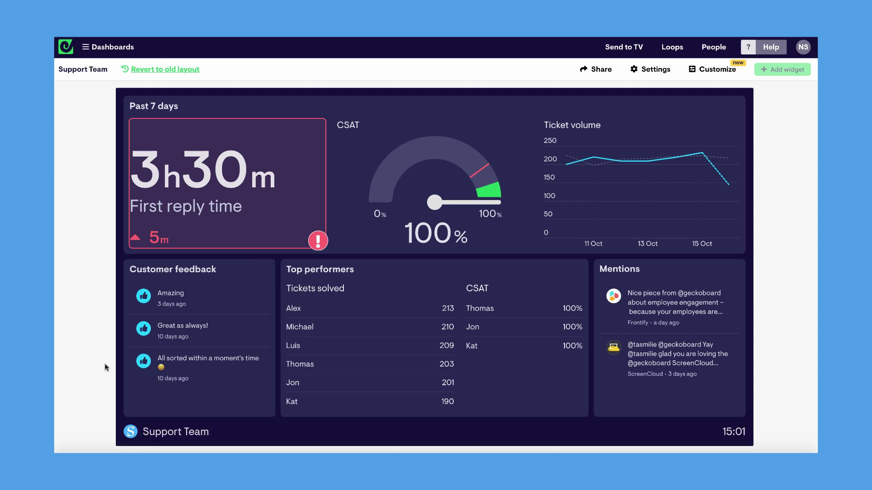
- Generate a public share link for the dashboard and select its URL
{"action": "left_click", "coordinate": [594, 68]}
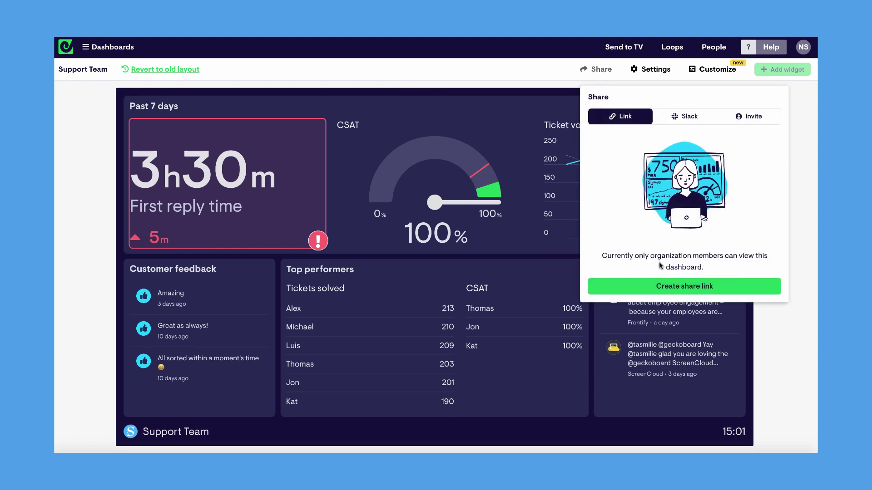
{"action": "left_click", "coordinate": [674, 287]}
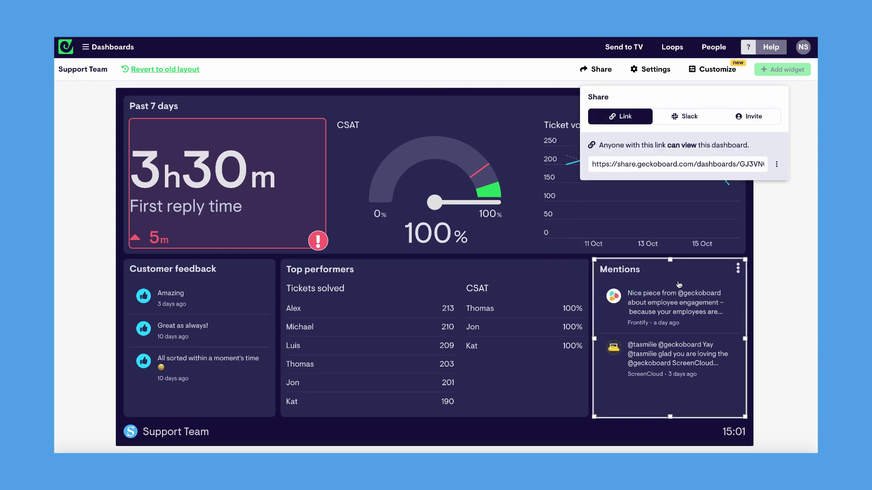
{"action": "triple_click", "coordinate": [662, 163]}
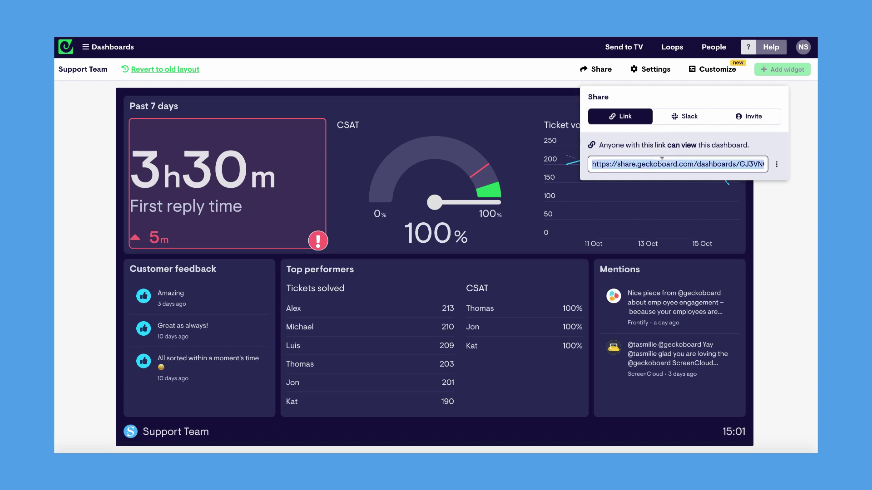
{"action": "left_click", "coordinate": [774, 167]}
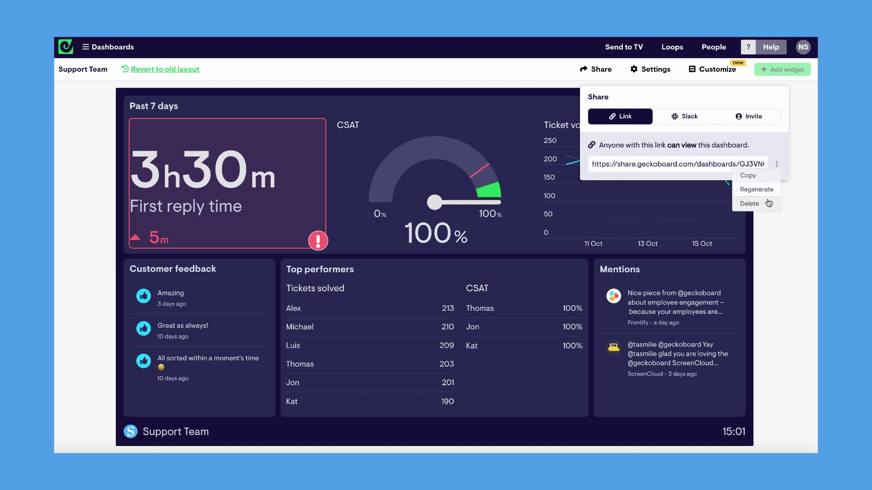
{"action": "left_click", "coordinate": [781, 146]}
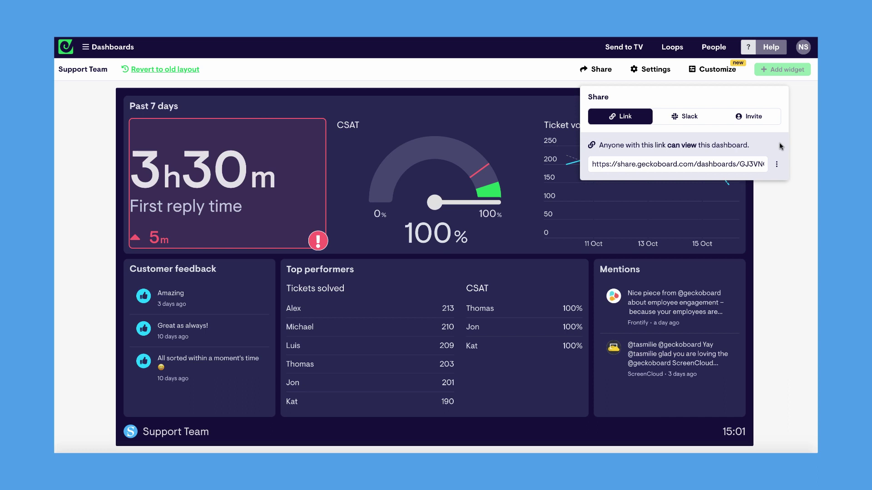
- Browse the Slack channel list in the Share popup without choosing a channel
{"action": "left_click", "coordinate": [684, 116]}
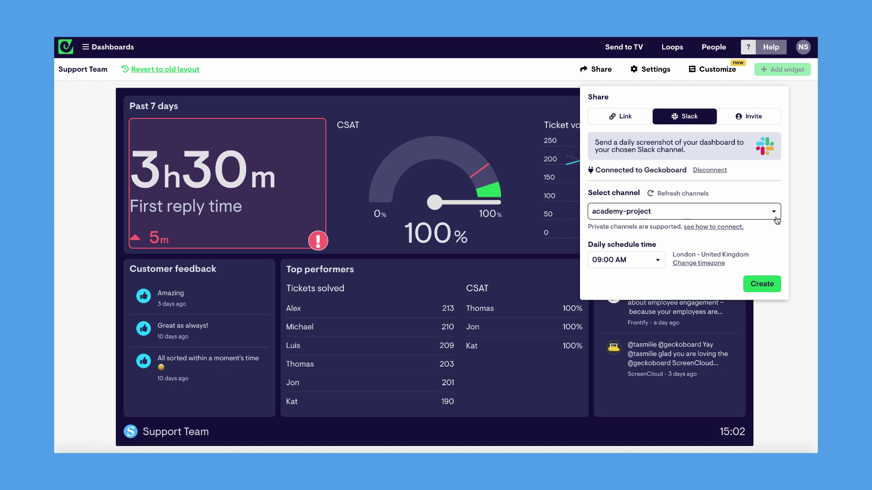
{"action": "left_click", "coordinate": [777, 219]}
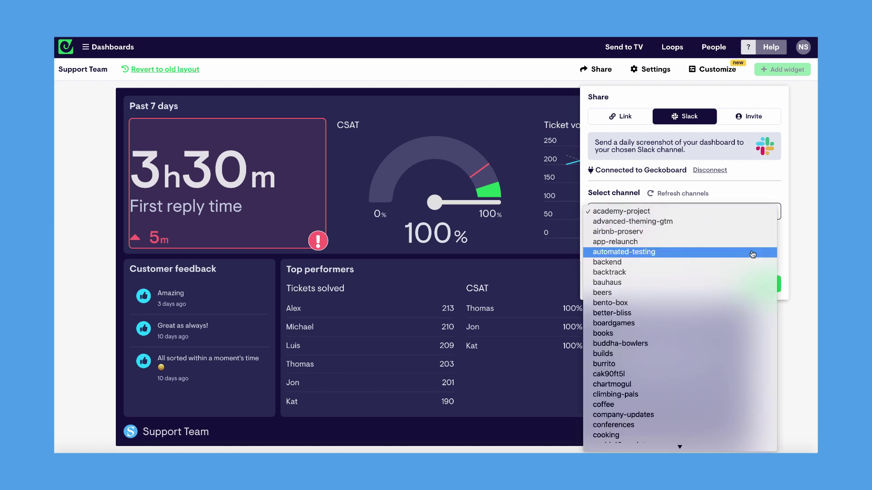
{"action": "scroll", "coordinate": [697, 250], "scroll_direction": "down", "scroll_amount": 5}
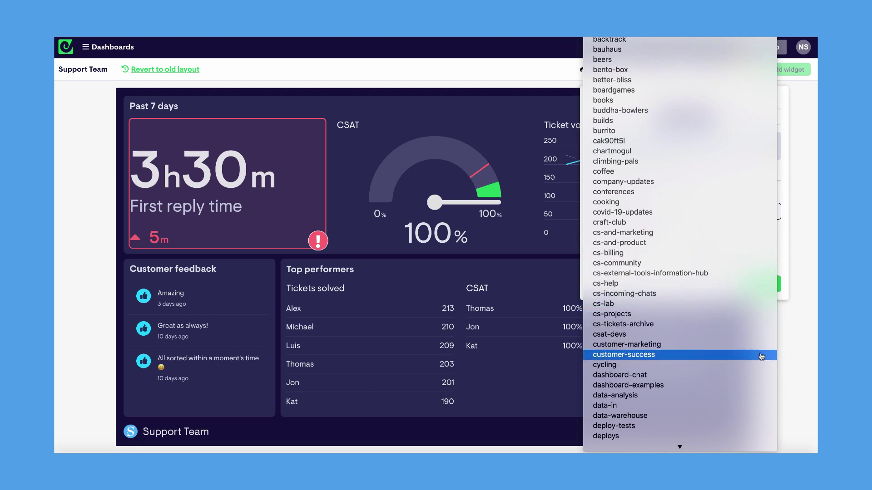
{"action": "key", "text": "Escape"}
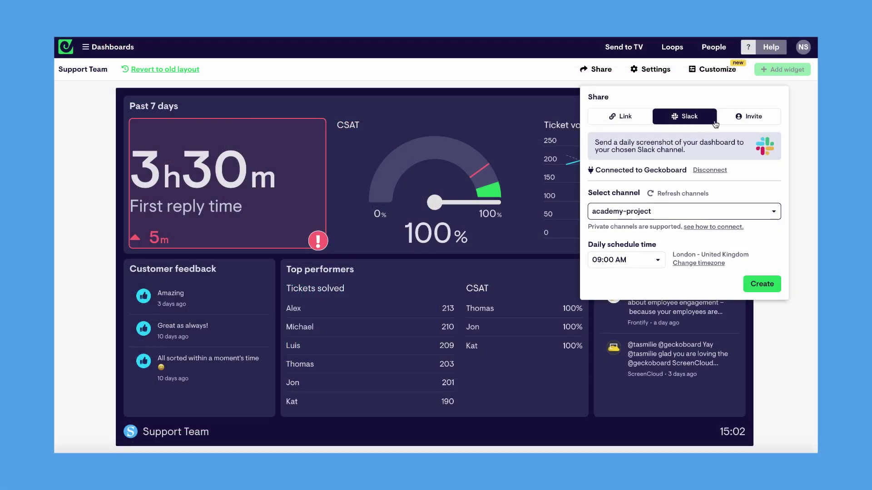
- Switch the Share popup to the Invite tab
{"action": "left_click", "coordinate": [747, 121]}
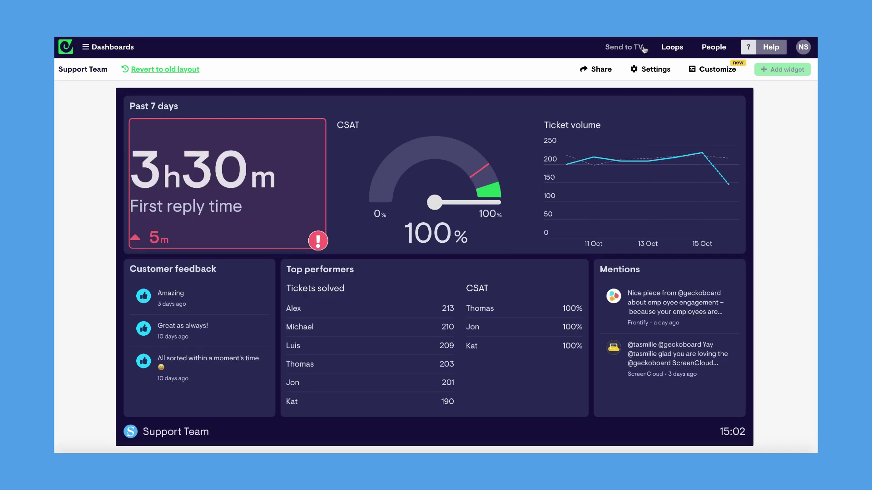
- Open the Send to TV dialog from the top navigation bar
{"action": "left_click", "coordinate": [643, 49]}
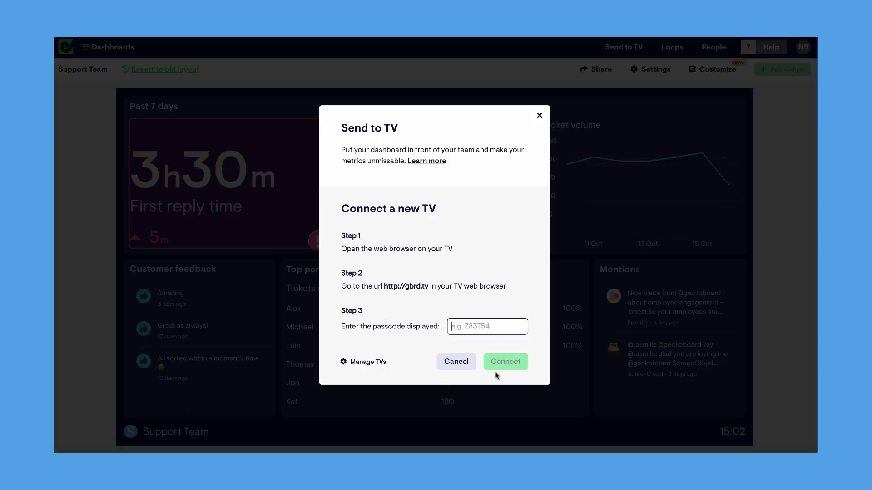
- Load gbrd.tv in a new Chrome tab to get a TV passcode
{"action": "key", "text": "super+t"}
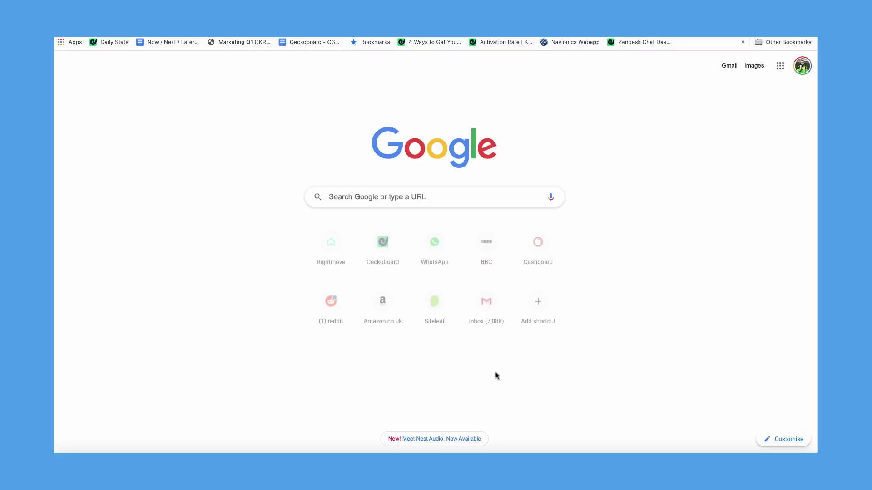
{"action": "type", "text": "gbrd.tv"}
{"action": "key", "text": "Return"}
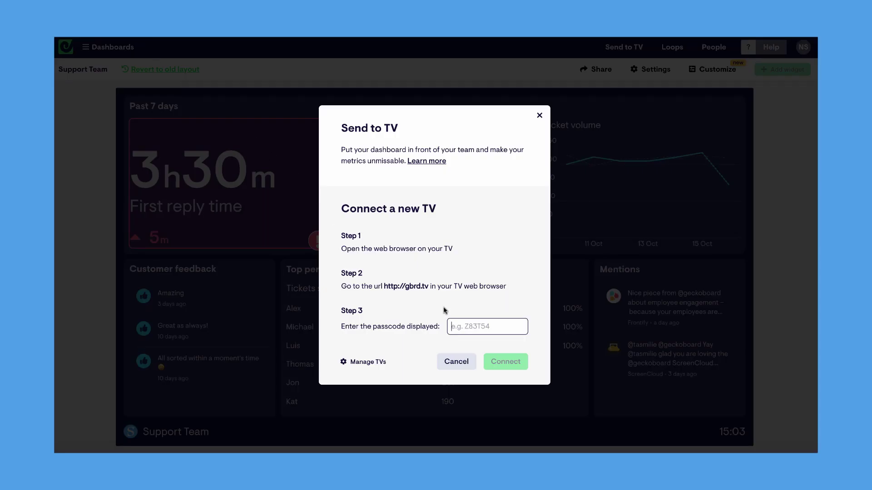
- Connect the TV with the pasted passcode and confirm Support TV displays the Support Team dashboard
{"action": "key", "text": "ctrl+v"}
{"action": "left_click", "coordinate": [496, 360]}
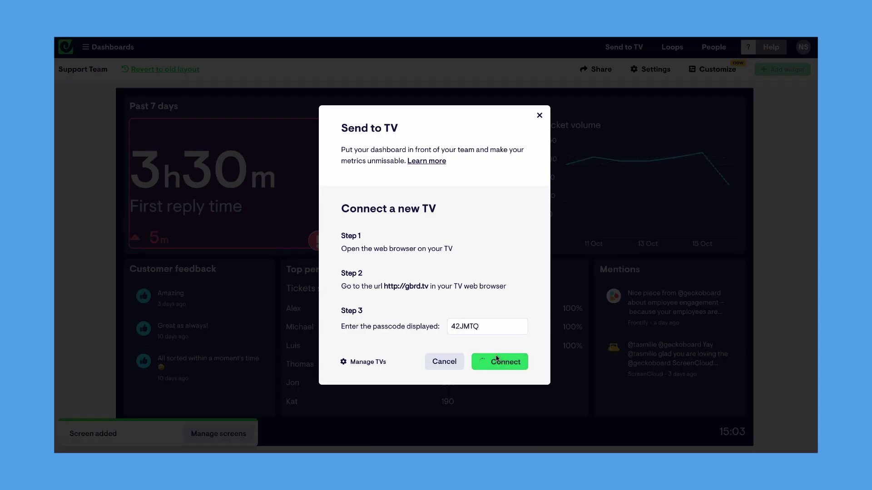
{"action": "left_click", "coordinate": [524, 300]}
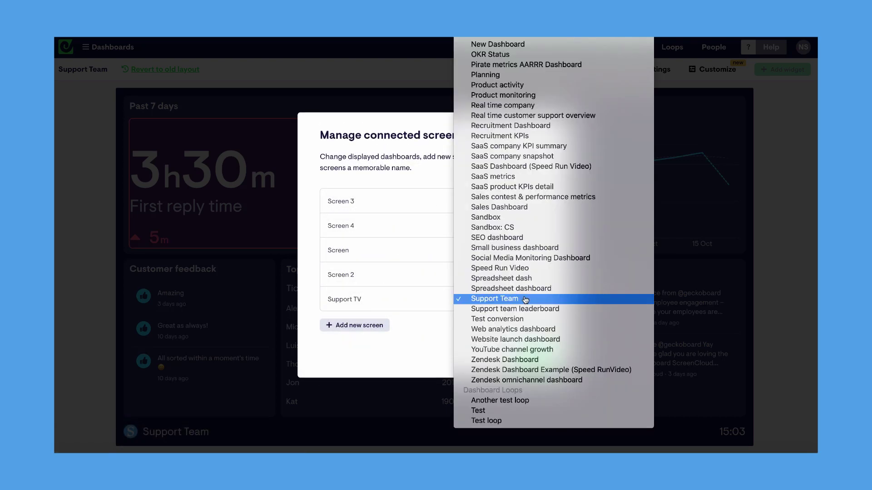
{"action": "left_click", "coordinate": [423, 343]}
{"action": "left_click", "coordinate": [531, 369]}
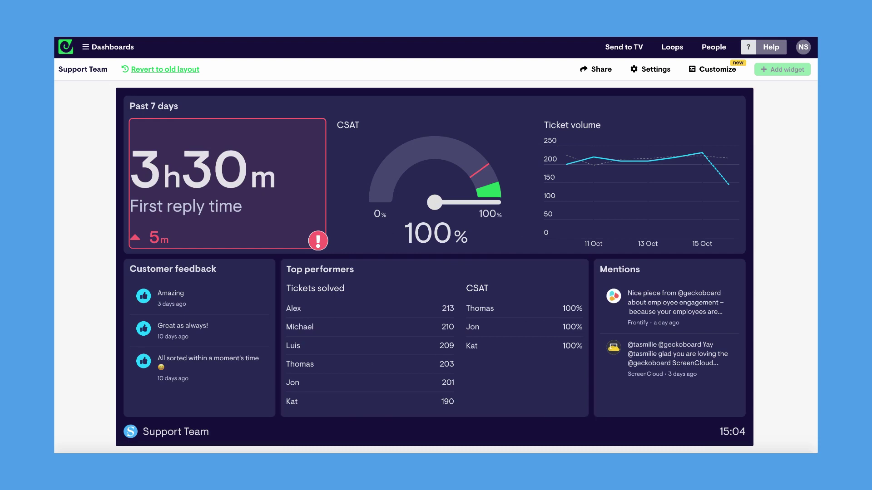